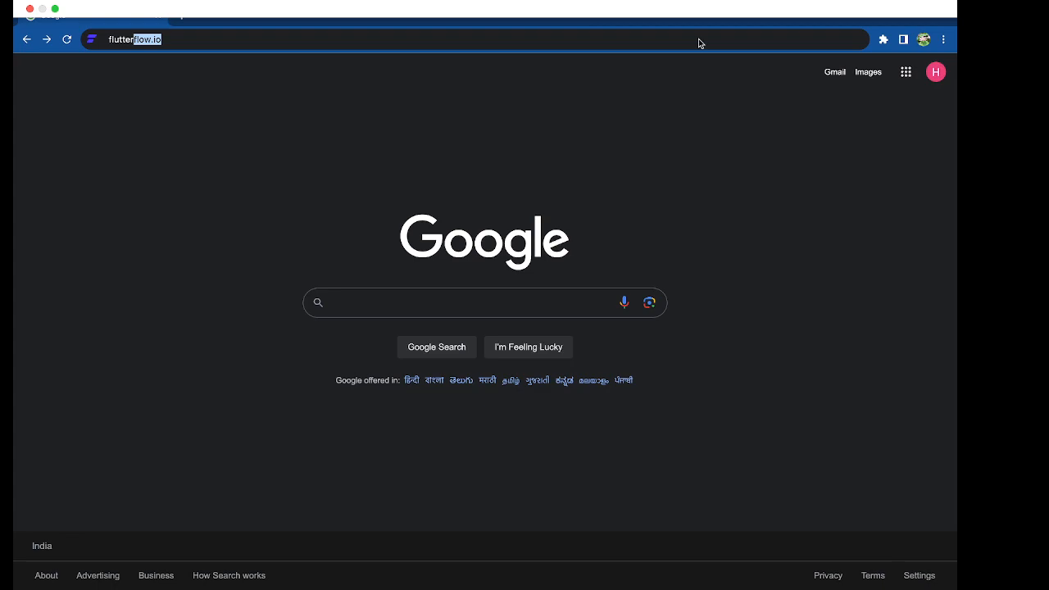
- Open flutterflow.io and sign in to FlutterFlow with the Google account
{"action": "left_click", "coordinate": [187, 38]}
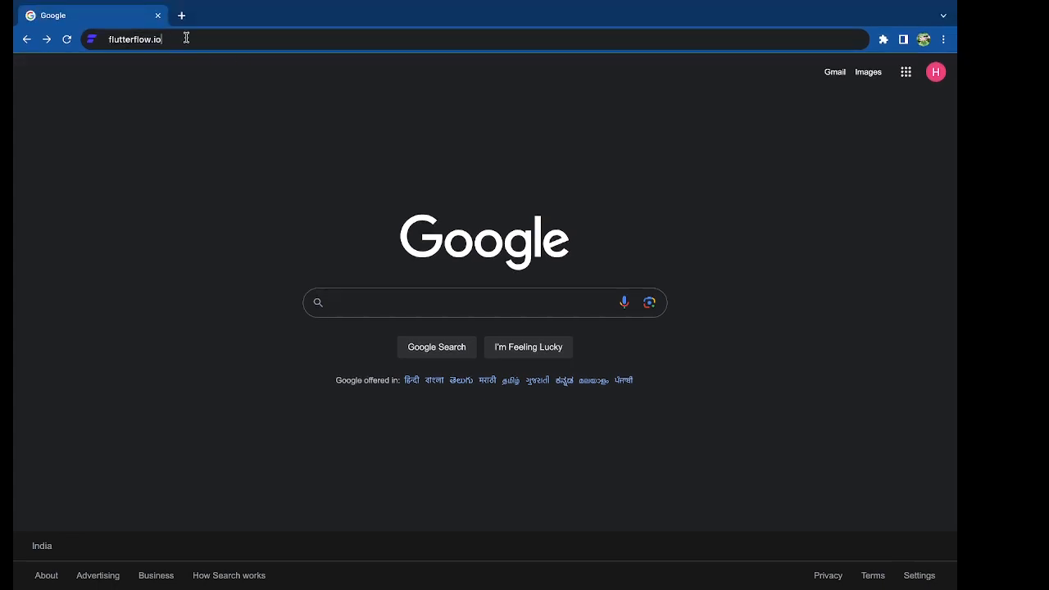
{"action": "key", "text": "Return"}
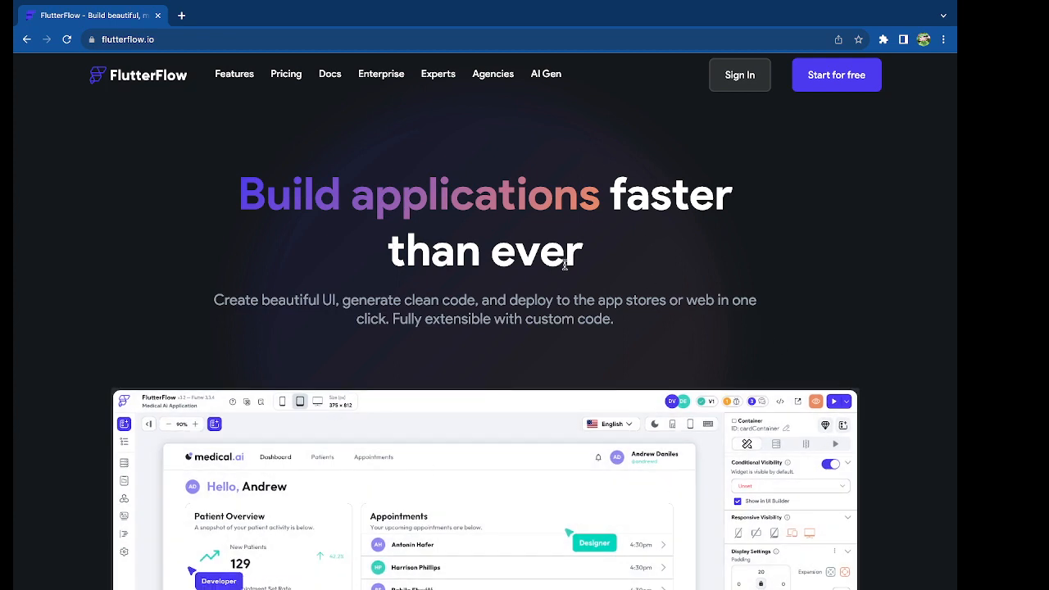
{"action": "left_click", "coordinate": [731, 75]}
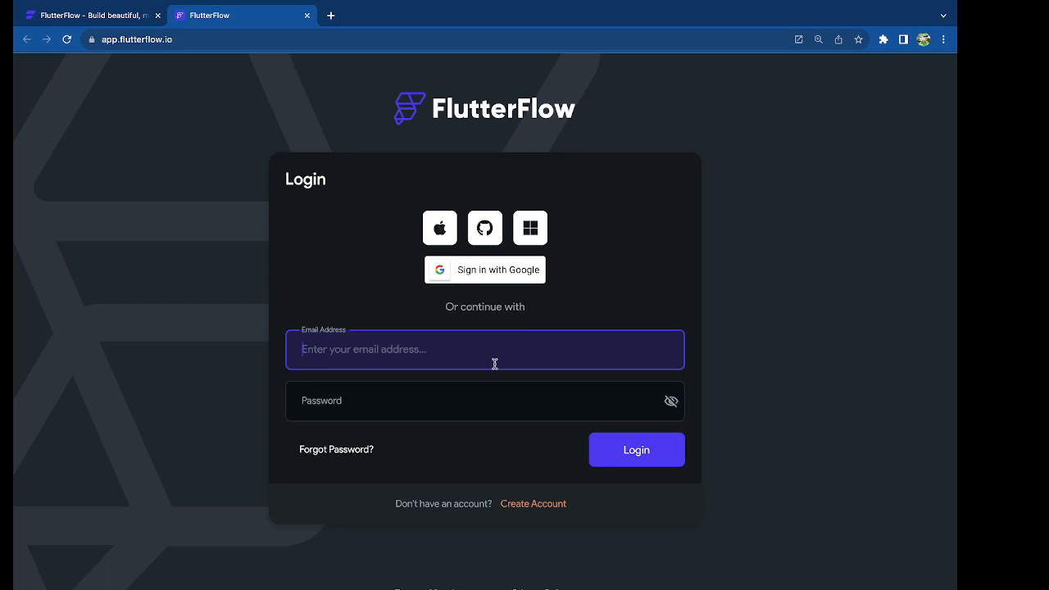
{"action": "left_click", "coordinate": [487, 275]}
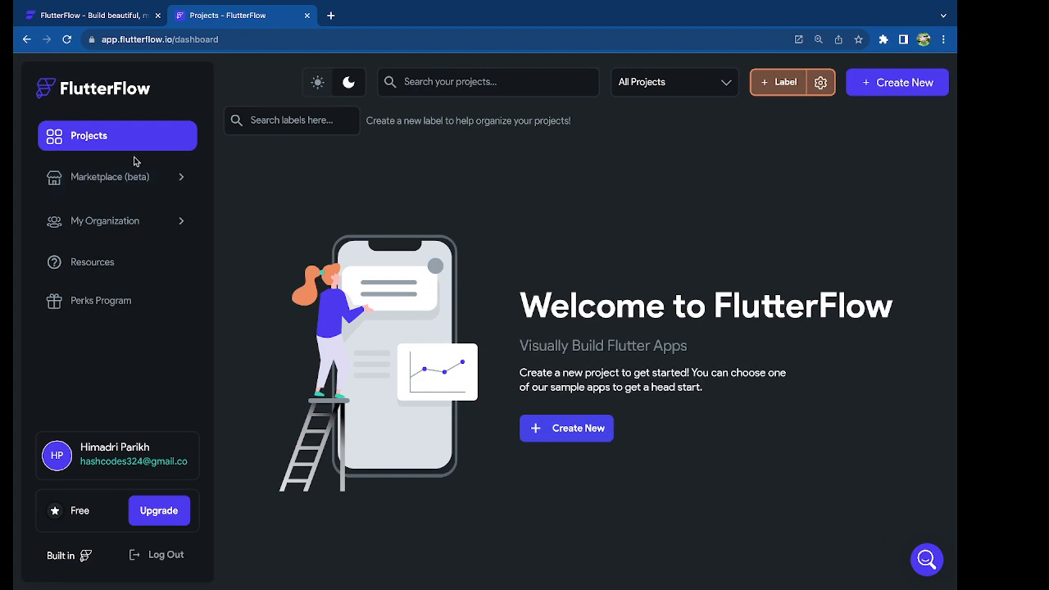
- Browse the Marketplace items across the All, Pages & Components, Custom Code and Template Apps categories
{"action": "left_click", "coordinate": [123, 185]}
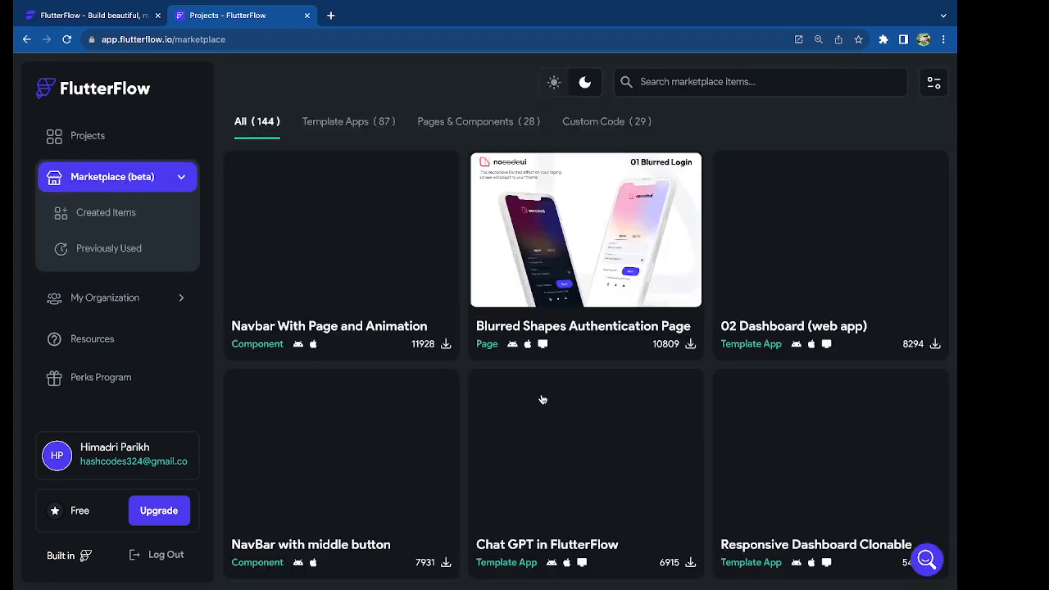
{"action": "scroll", "coordinate": [541, 399], "scroll_direction": "down", "scroll_amount": 5}
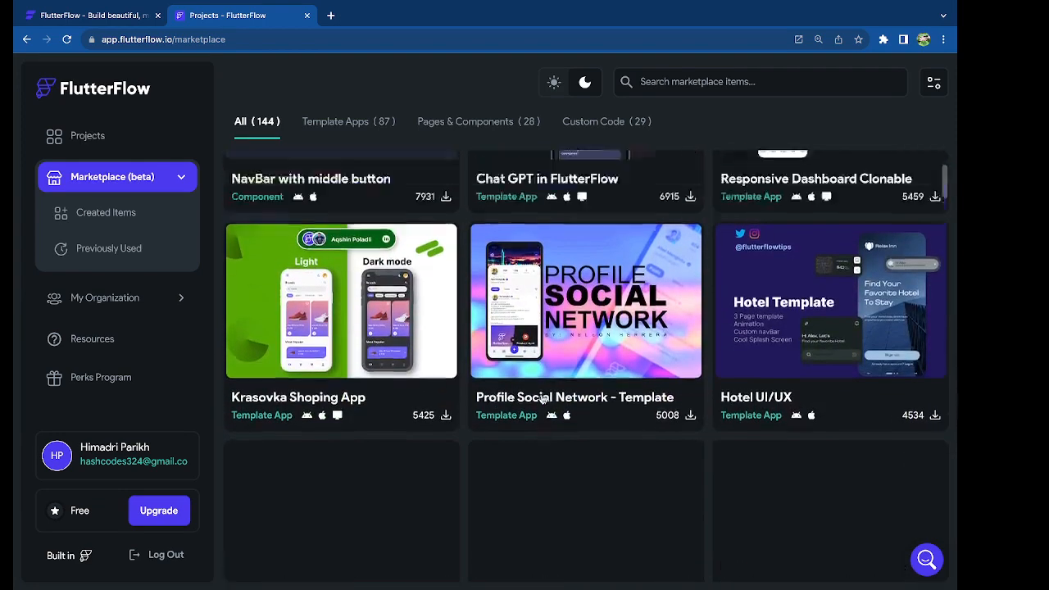
{"action": "scroll", "coordinate": [541, 399], "scroll_direction": "up", "scroll_amount": 5}
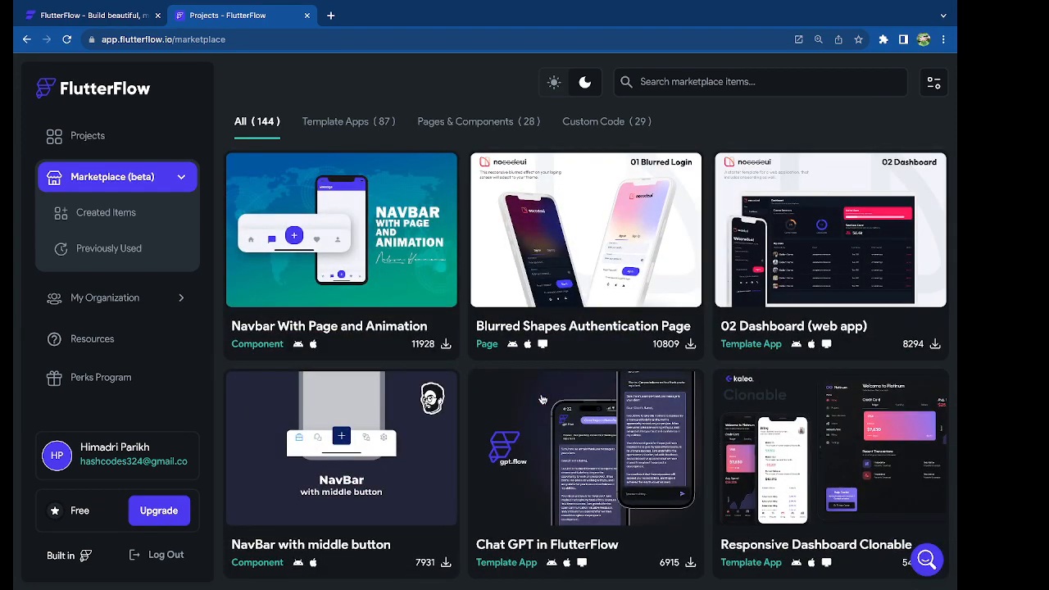
{"action": "left_click", "coordinate": [480, 124]}
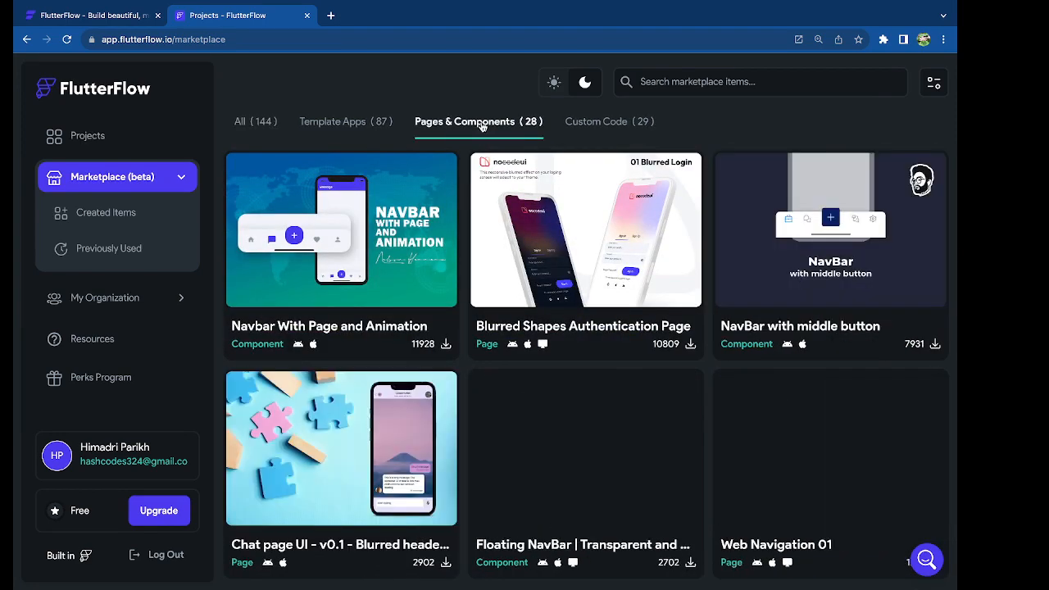
{"action": "left_click", "coordinate": [612, 132]}
{"action": "left_click", "coordinate": [360, 124]}
{"action": "left_click", "coordinate": [254, 123]}
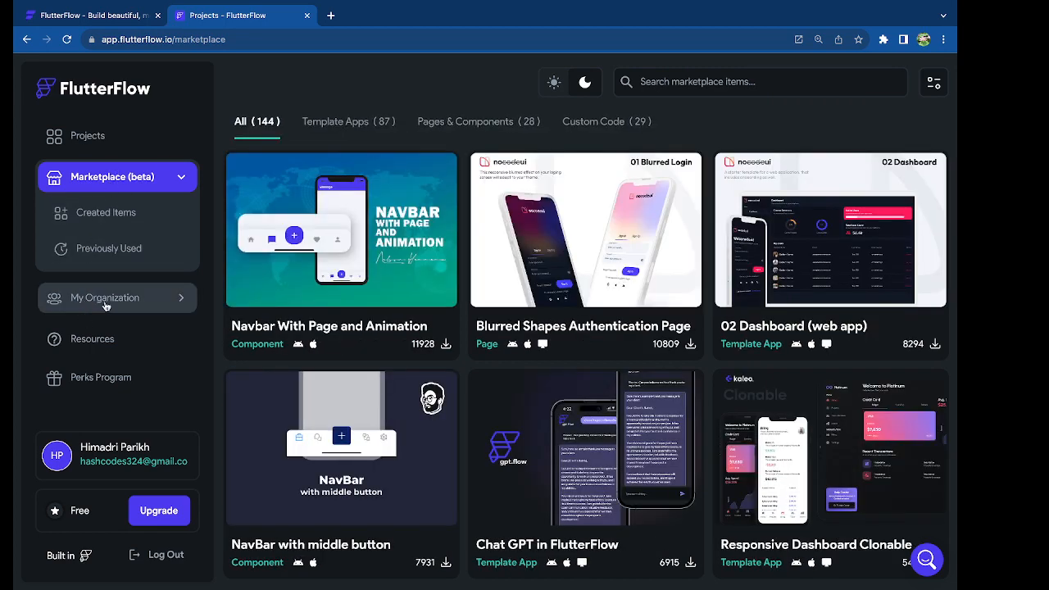
- Look over the My Organization page with its team options and the Resources page with its learning links
{"action": "left_click", "coordinate": [105, 300]}
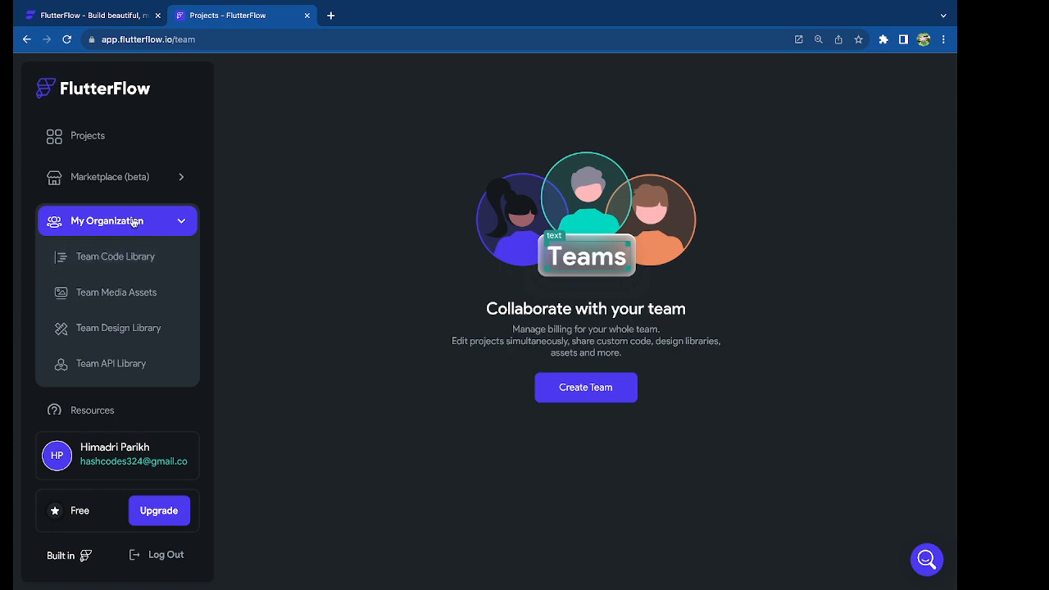
{"action": "left_click", "coordinate": [98, 410]}
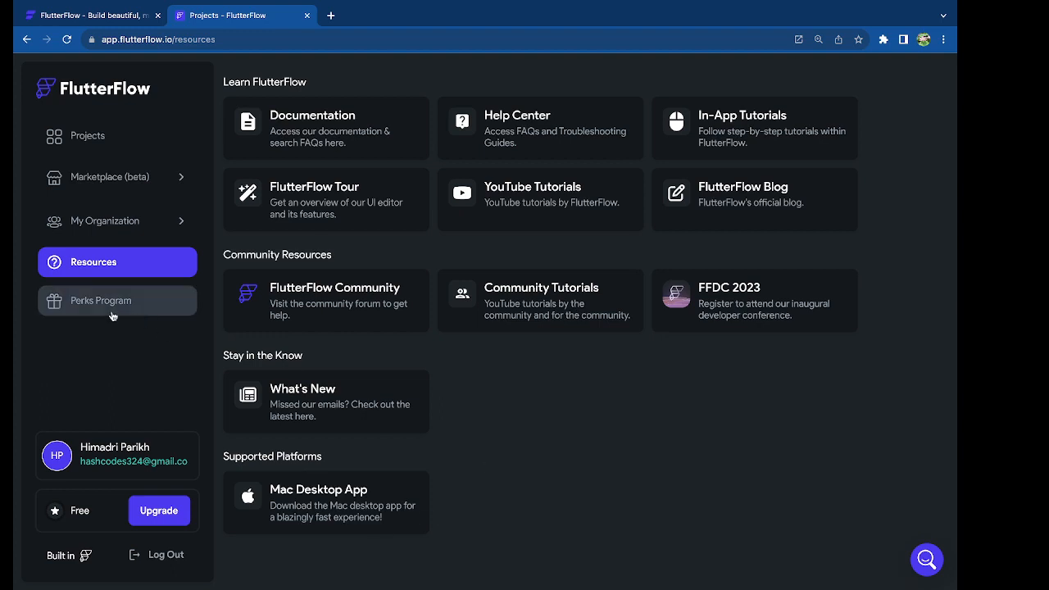
- Look through the partner offers in the Perks Program and return to the Projects page
{"action": "left_click", "coordinate": [82, 303]}
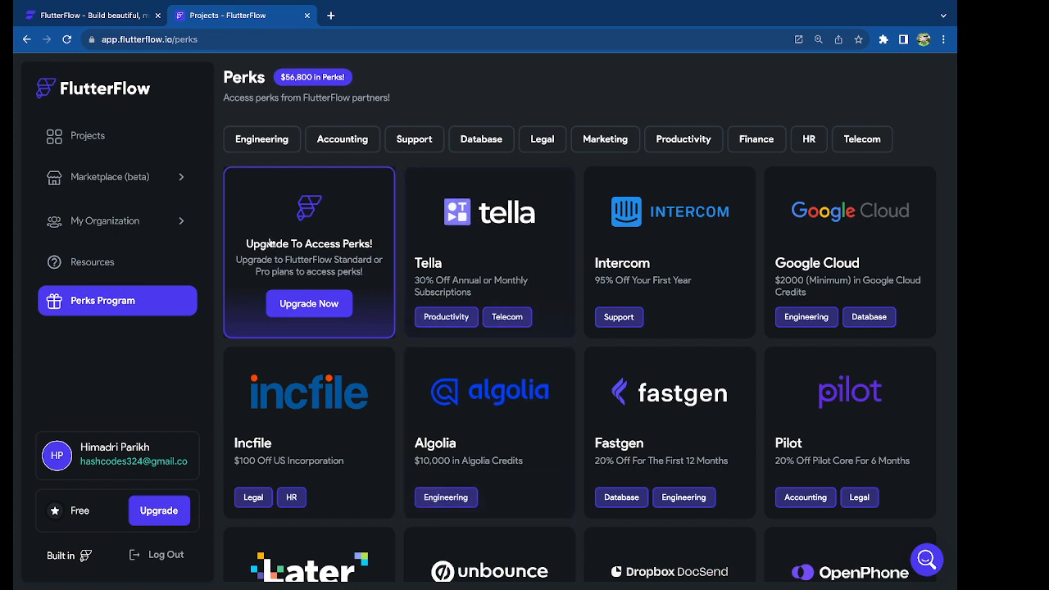
{"action": "scroll", "coordinate": [512, 371], "scroll_direction": "down", "scroll_amount": 1}
{"action": "scroll", "coordinate": [512, 371], "scroll_direction": "down", "scroll_amount": 3}
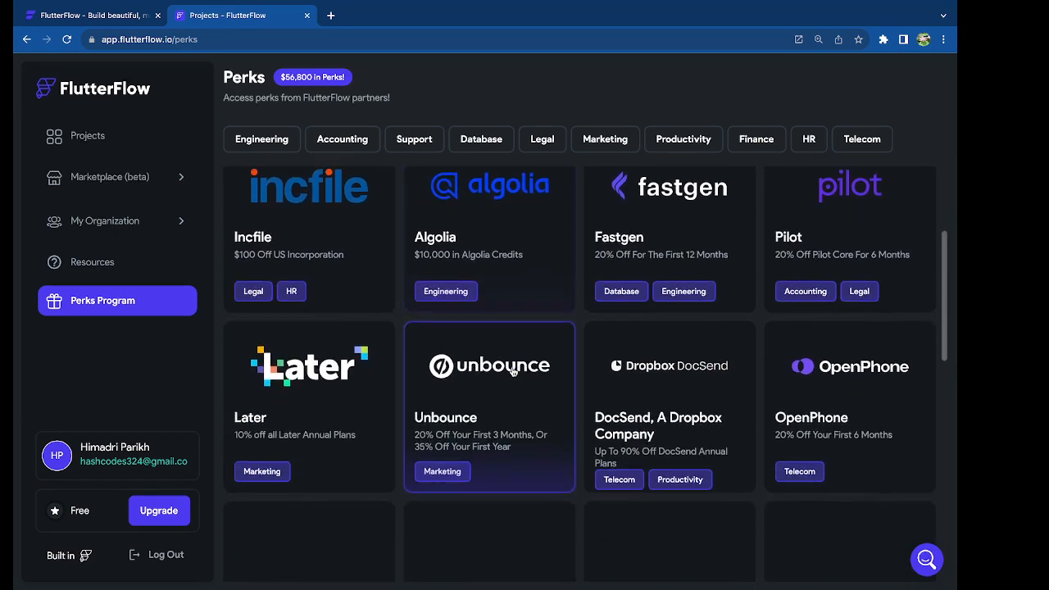
{"action": "scroll", "coordinate": [508, 240], "scroll_direction": "up", "scroll_amount": 1}
{"action": "scroll", "coordinate": [530, 313], "scroll_direction": "up", "scroll_amount": 1}
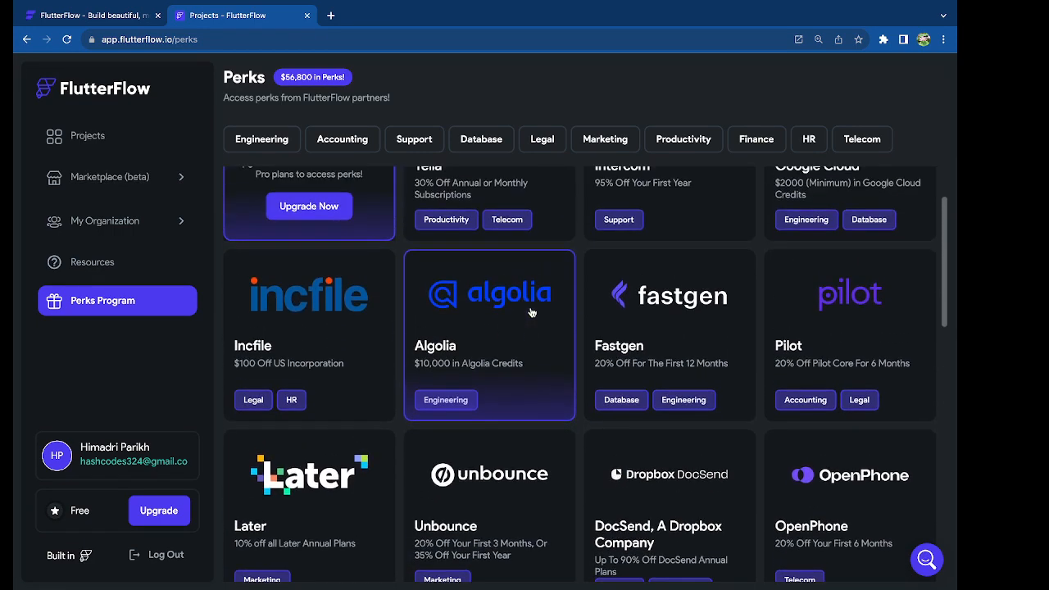
{"action": "scroll", "coordinate": [555, 318], "scroll_direction": "up", "scroll_amount": 1}
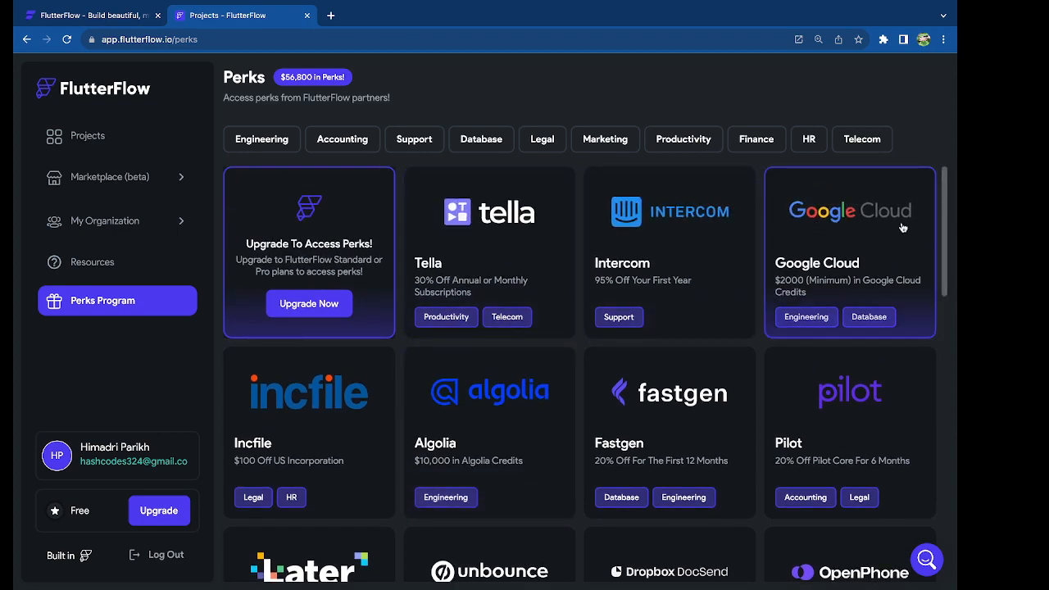
{"action": "scroll", "coordinate": [592, 288], "scroll_direction": "down", "scroll_amount": 4}
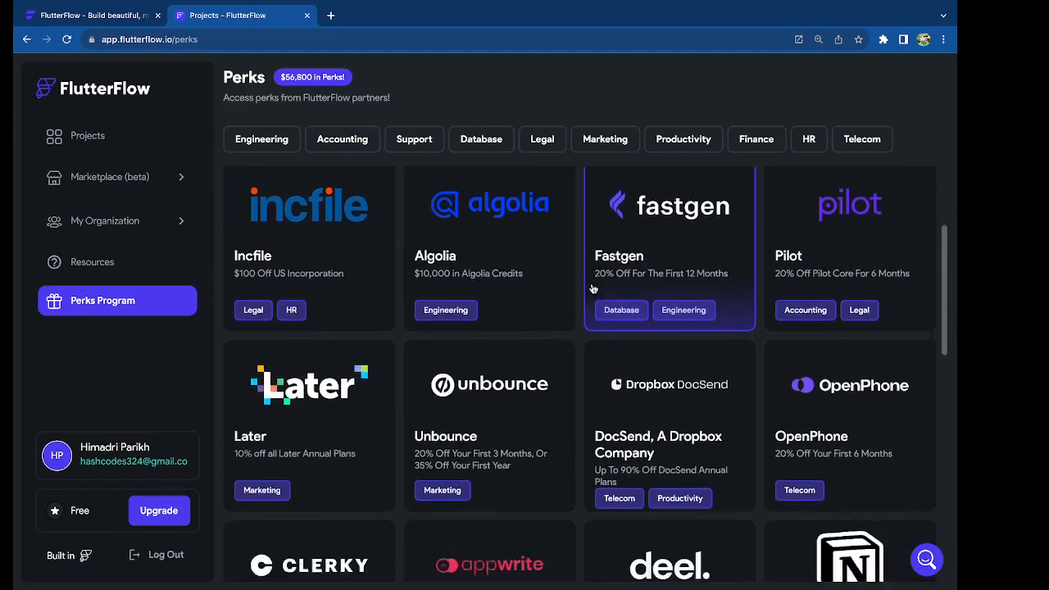
{"action": "scroll", "coordinate": [593, 288], "scroll_direction": "down", "scroll_amount": 7}
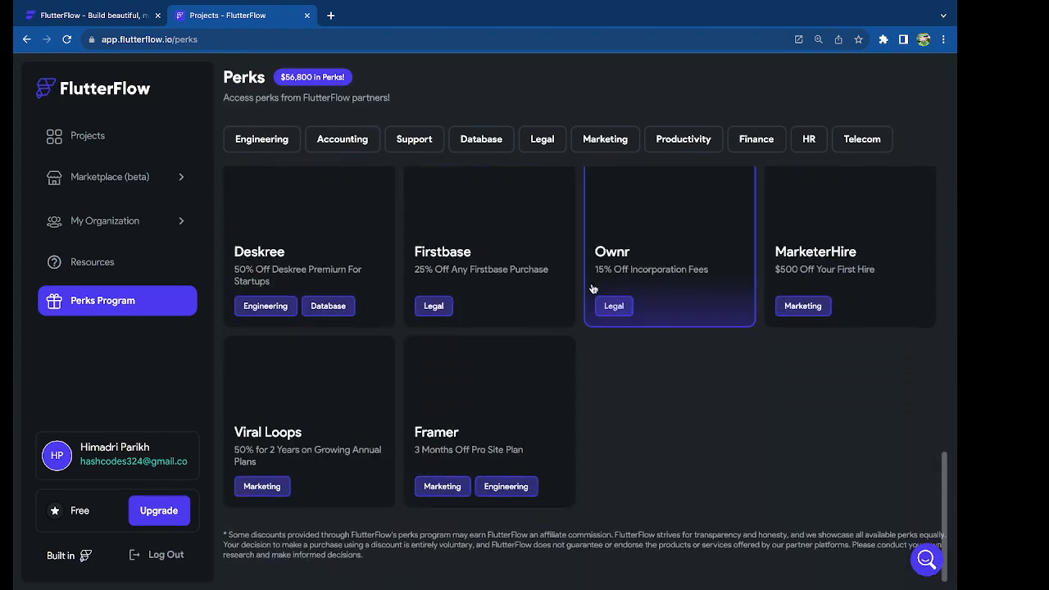
{"action": "scroll", "coordinate": [592, 288], "scroll_direction": "up", "scroll_amount": 12}
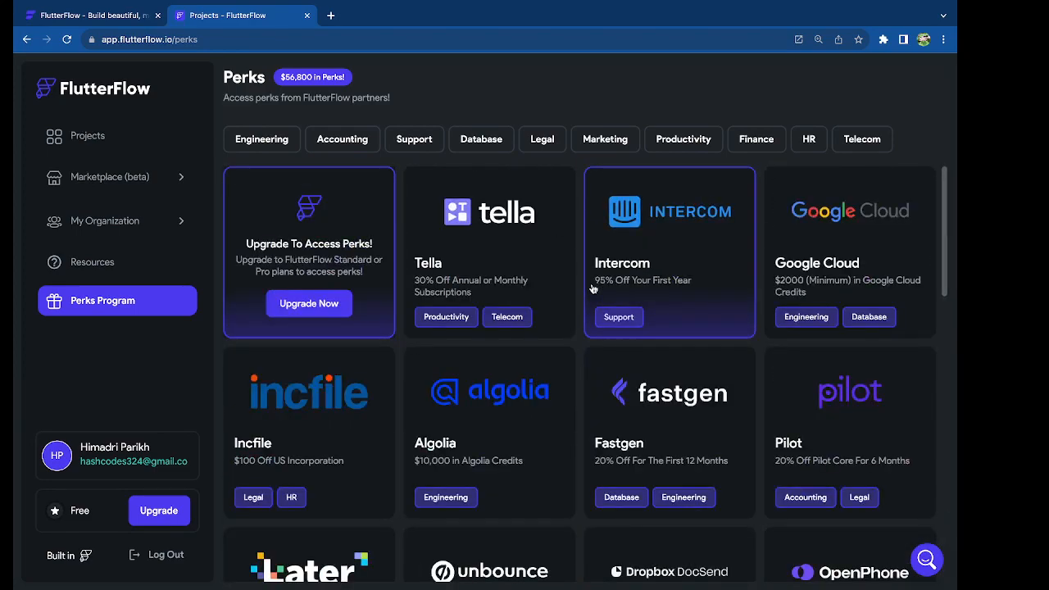
{"action": "left_click", "coordinate": [75, 147]}
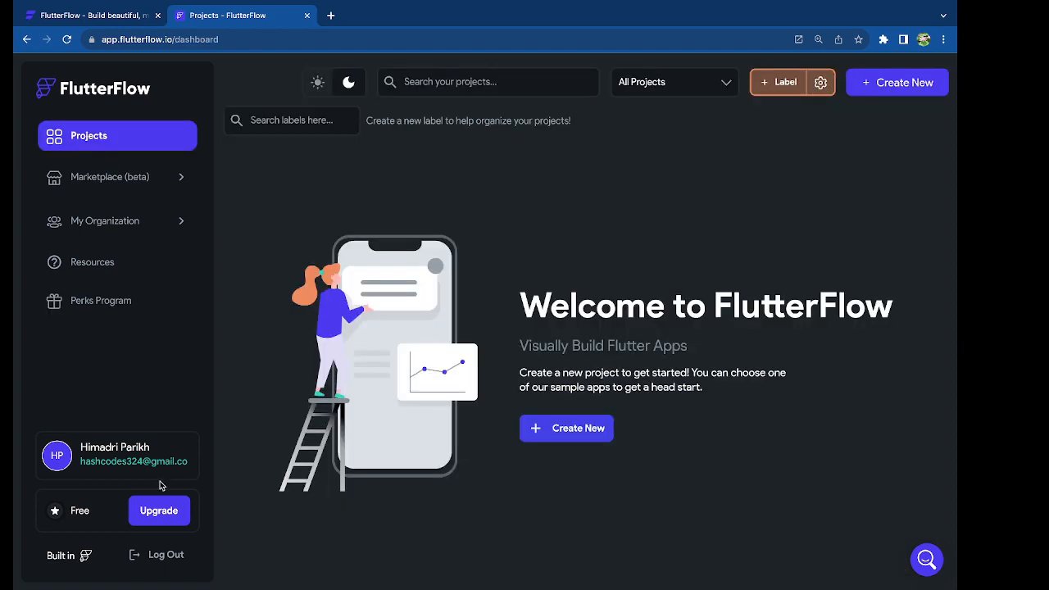
- View the account profile and compare the monthly prices and features of the Free, Standard and Pro plans
{"action": "left_click", "coordinate": [105, 457]}
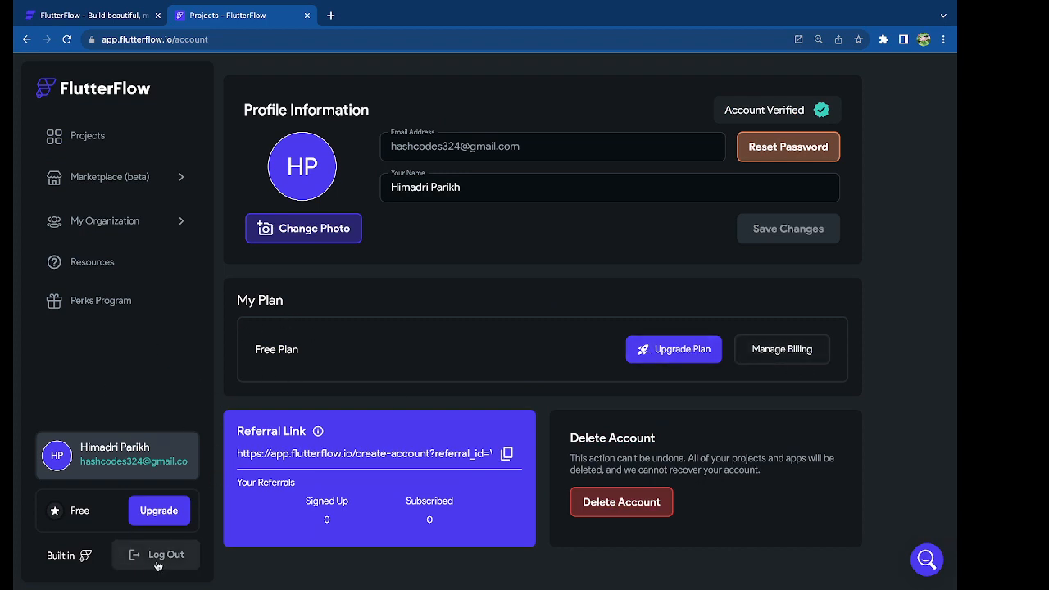
{"action": "left_click", "coordinate": [159, 511]}
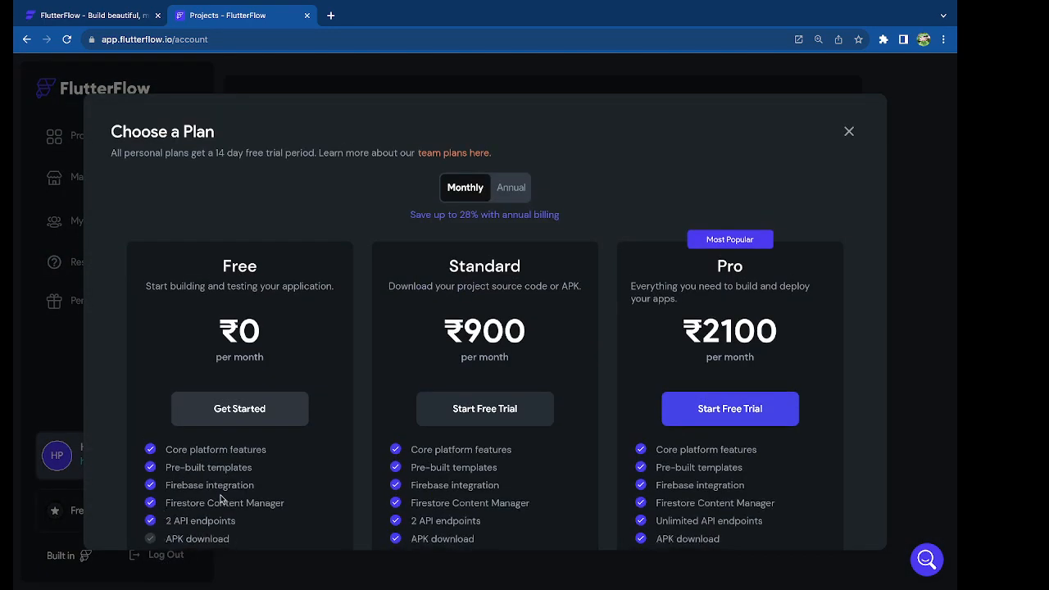
{"action": "scroll", "coordinate": [497, 504], "scroll_direction": "down", "scroll_amount": 5}
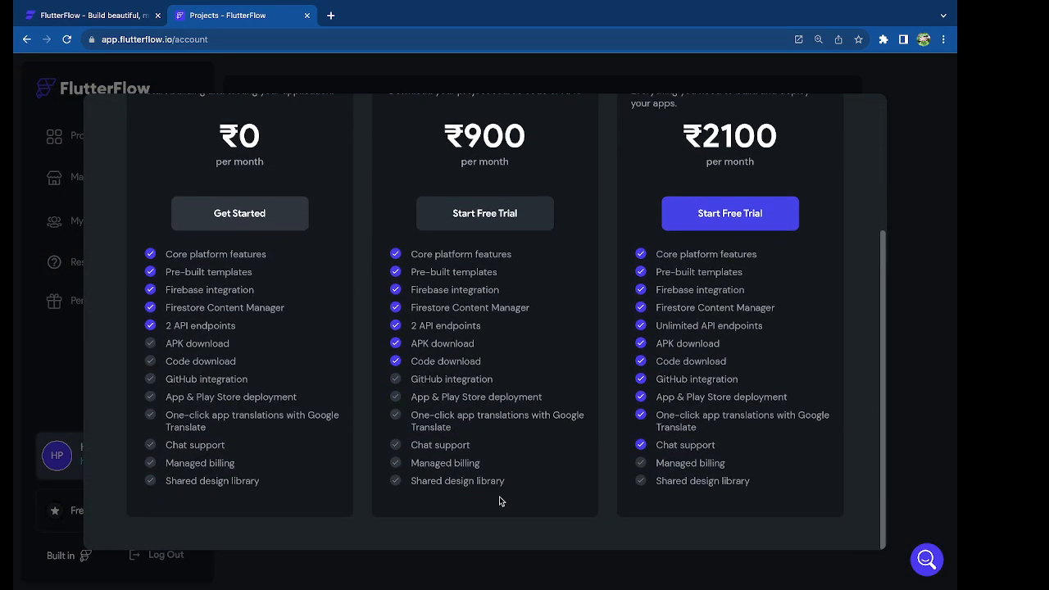
{"action": "scroll", "coordinate": [499, 501], "scroll_direction": "up", "scroll_amount": 2}
{"action": "scroll", "coordinate": [498, 495], "scroll_direction": "up", "scroll_amount": 3}
{"action": "scroll", "coordinate": [218, 498], "scroll_direction": "down", "scroll_amount": 3}
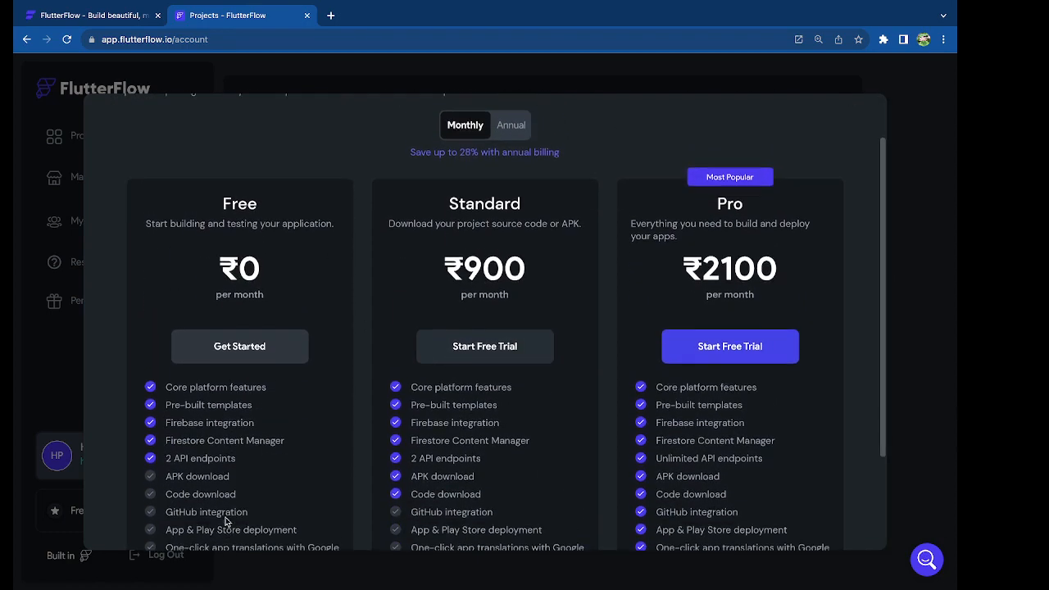
{"action": "scroll", "coordinate": [211, 377], "scroll_direction": "down", "scroll_amount": 2}
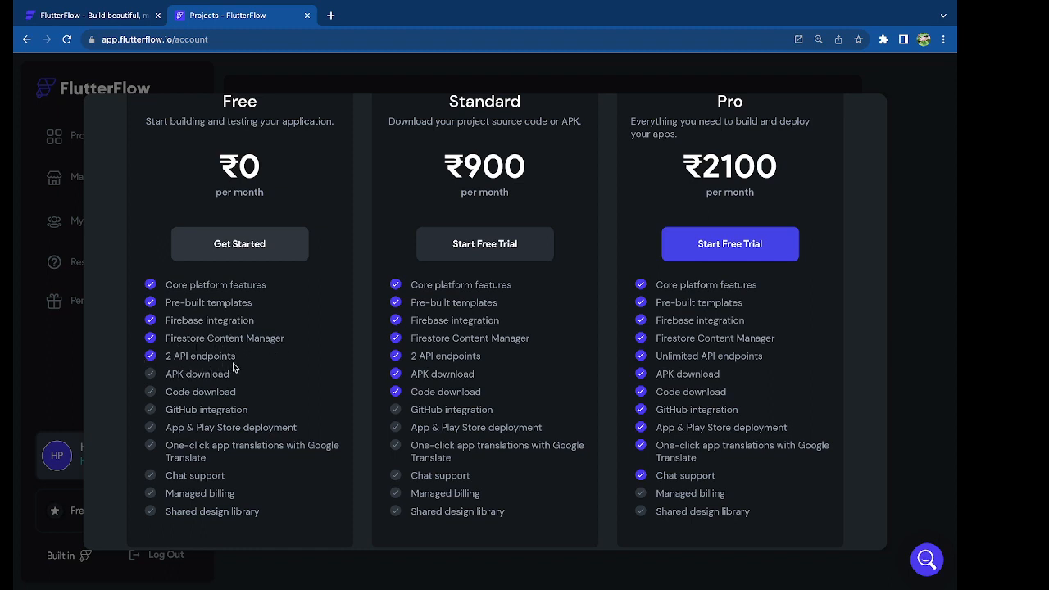
{"action": "scroll", "coordinate": [243, 366], "scroll_direction": "up", "scroll_amount": 1}
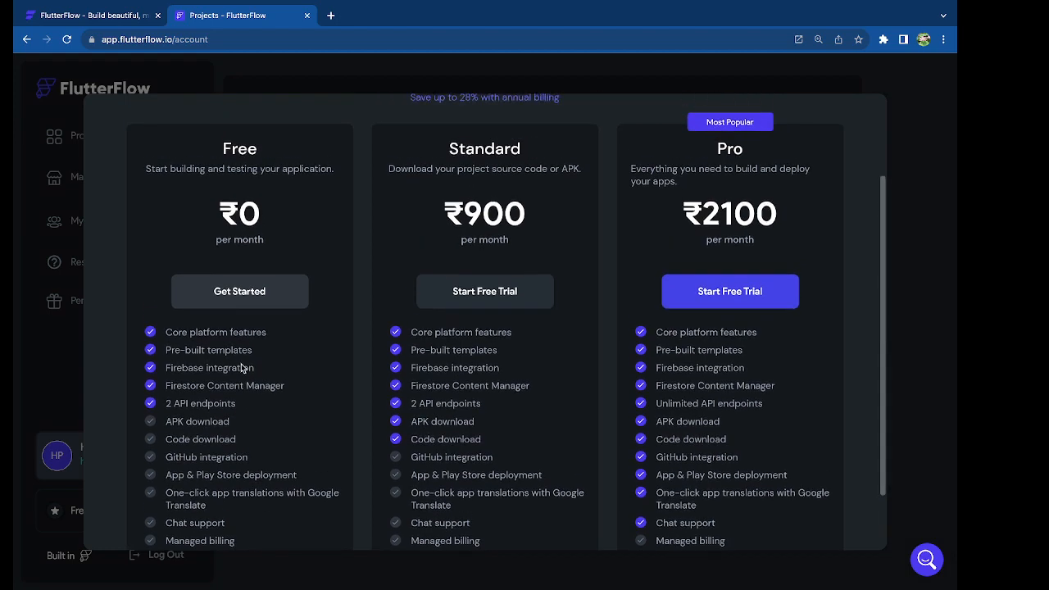
{"action": "scroll", "coordinate": [508, 283], "scroll_direction": "up", "scroll_amount": 1}
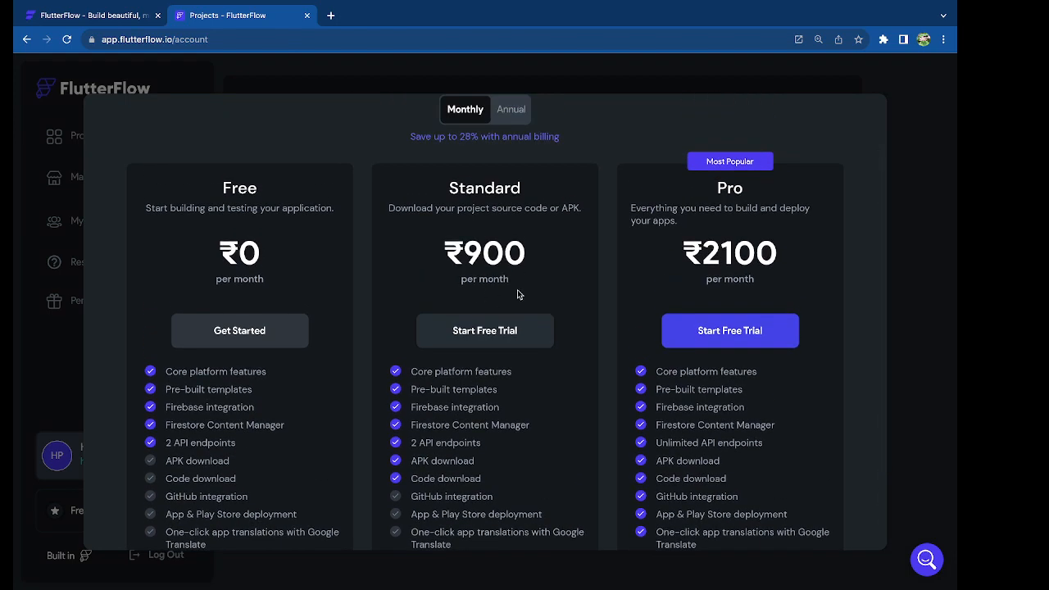
{"action": "scroll", "coordinate": [502, 273], "scroll_direction": "down", "scroll_amount": 1}
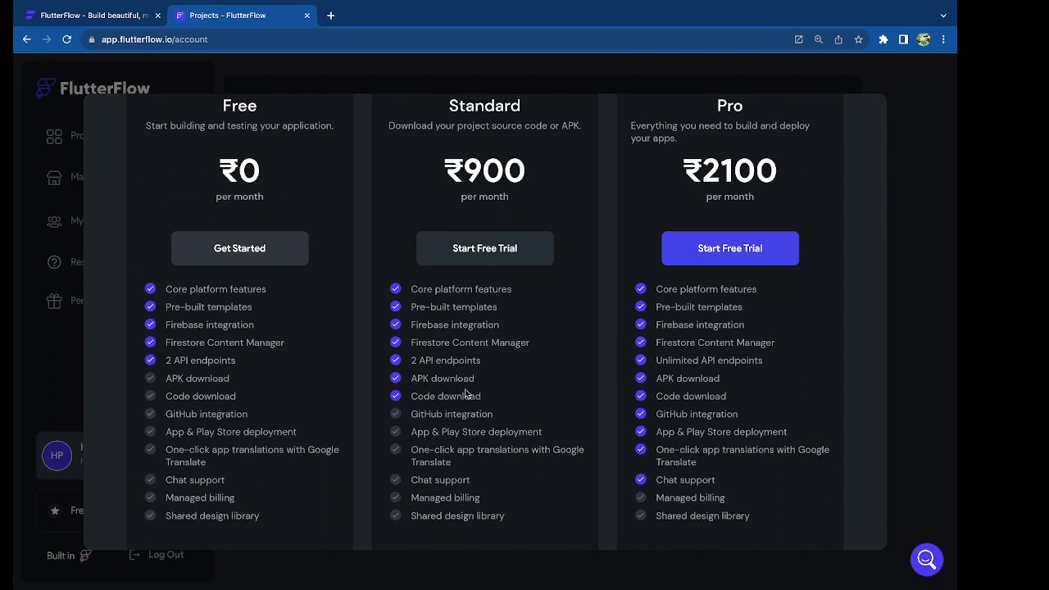
{"action": "scroll", "coordinate": [480, 403], "scroll_direction": "up", "scroll_amount": 1}
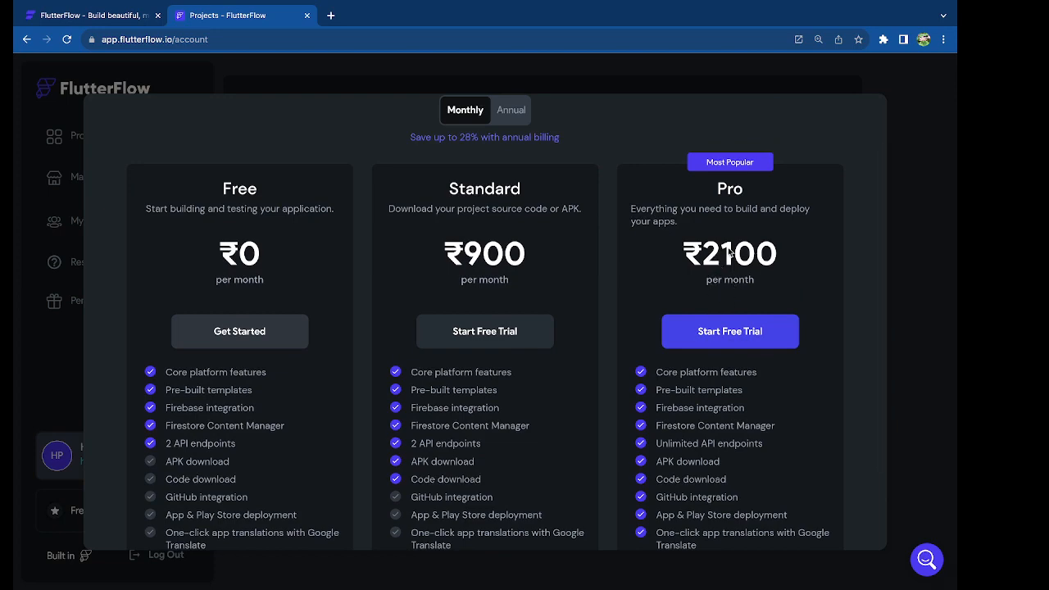
{"action": "scroll", "coordinate": [729, 252], "scroll_direction": "down", "scroll_amount": 1}
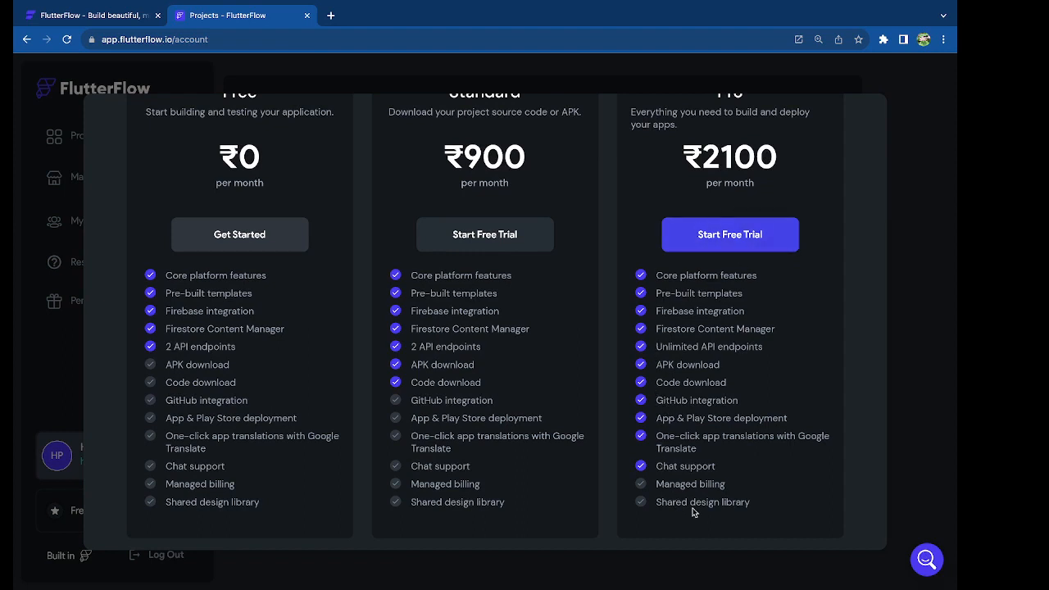
{"action": "scroll", "coordinate": [632, 440], "scroll_direction": "up", "scroll_amount": 2}
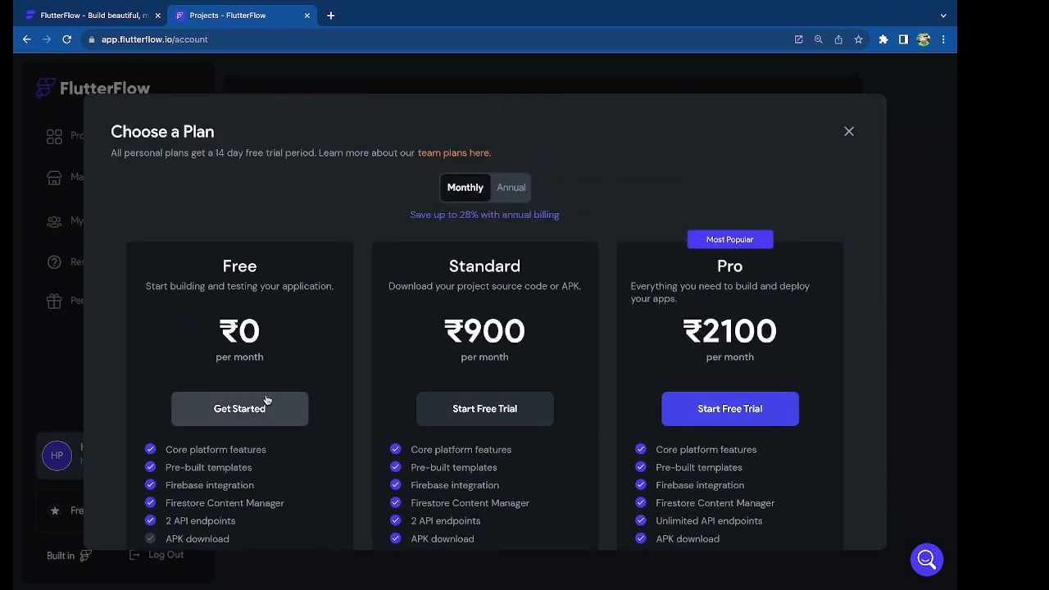
{"action": "left_click", "coordinate": [848, 131]}
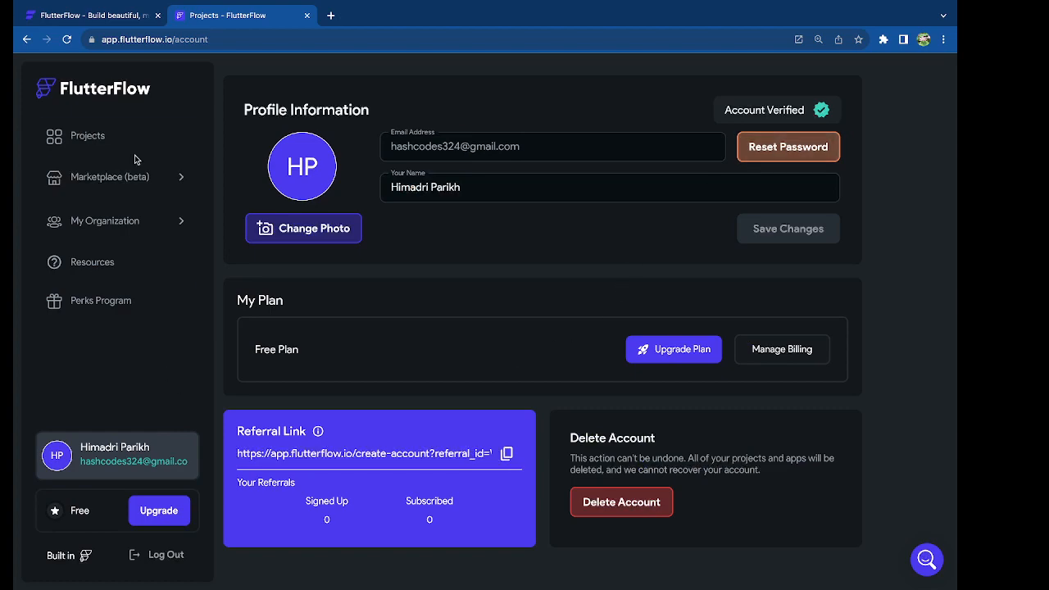
- Open the project creation dialog from the Projects page and look over the sample app templates and their features
{"action": "left_click", "coordinate": [115, 147]}
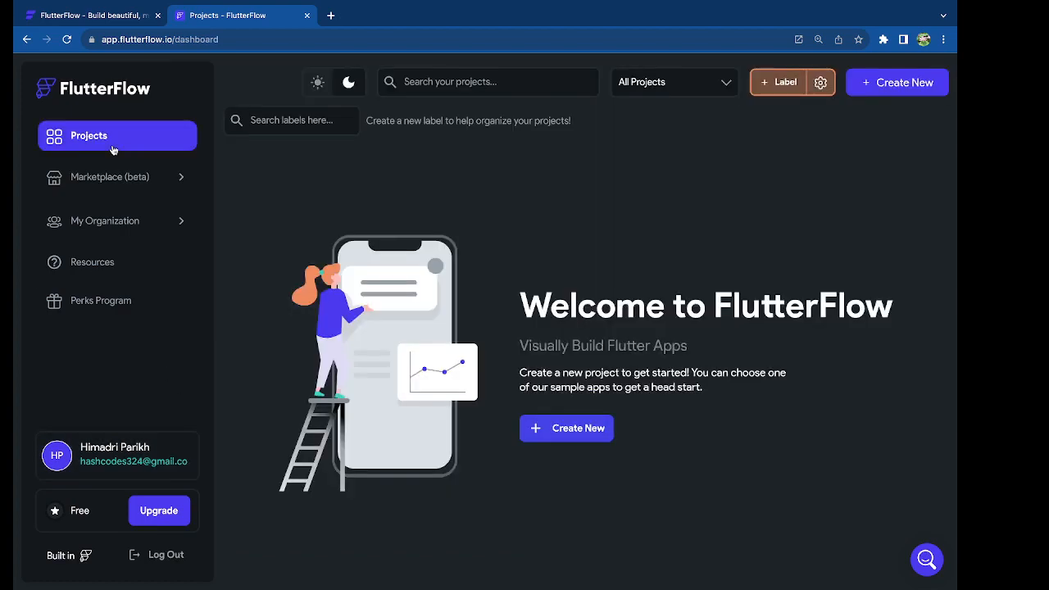
{"action": "left_click", "coordinate": [905, 83]}
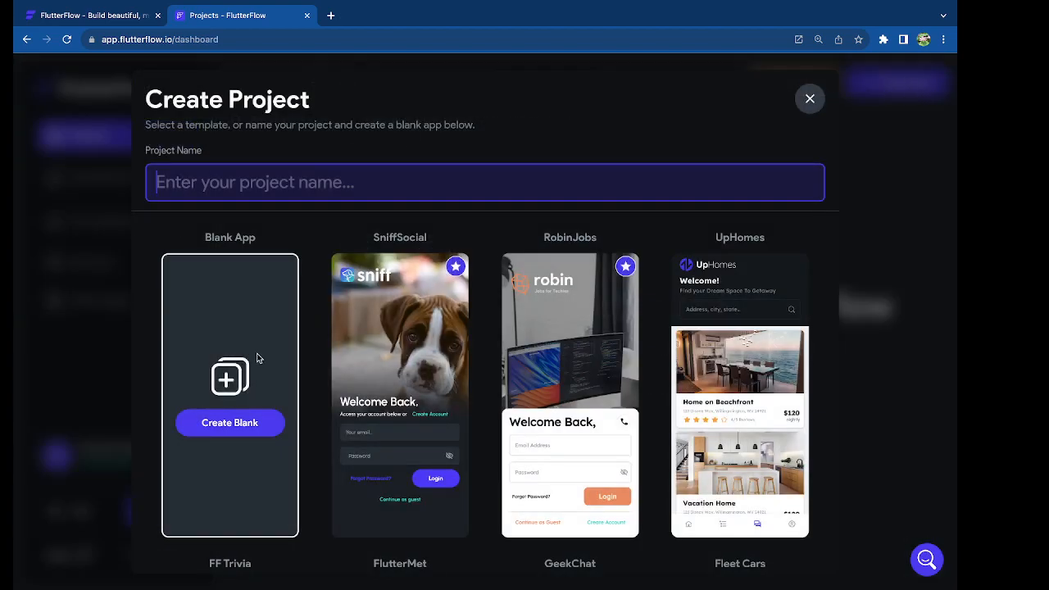
{"action": "scroll", "coordinate": [480, 464], "scroll_direction": "down", "scroll_amount": 7}
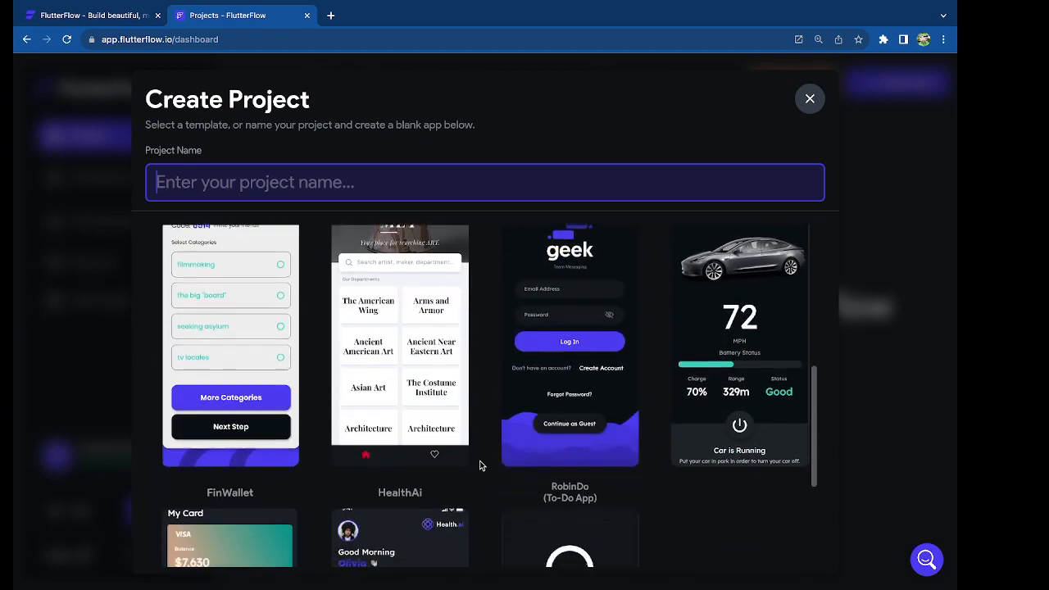
{"action": "scroll", "coordinate": [478, 465], "scroll_direction": "up", "scroll_amount": 10}
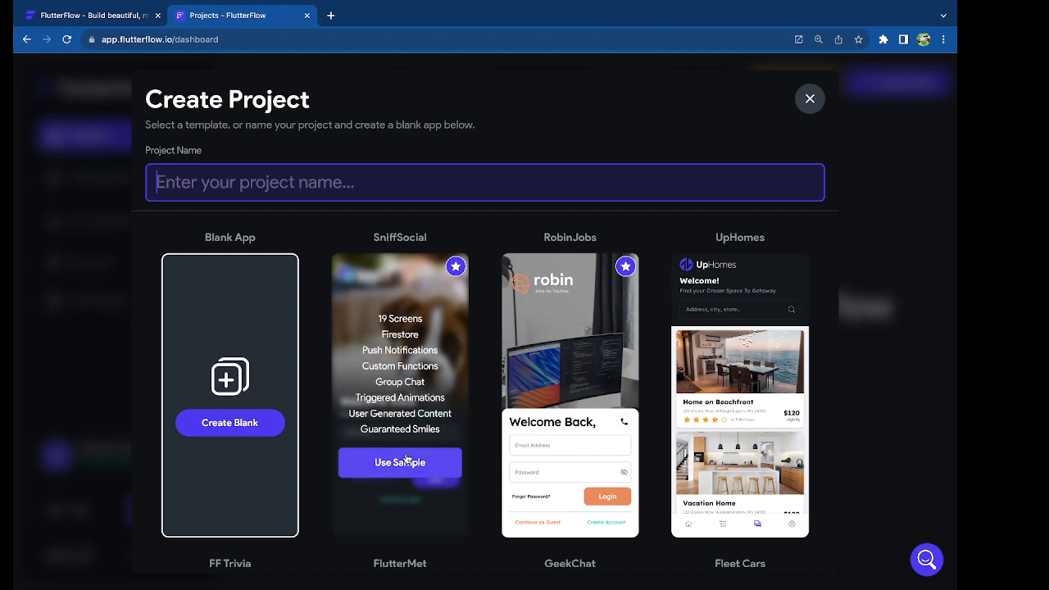
{"action": "mouse_move", "coordinate": [535, 475]}
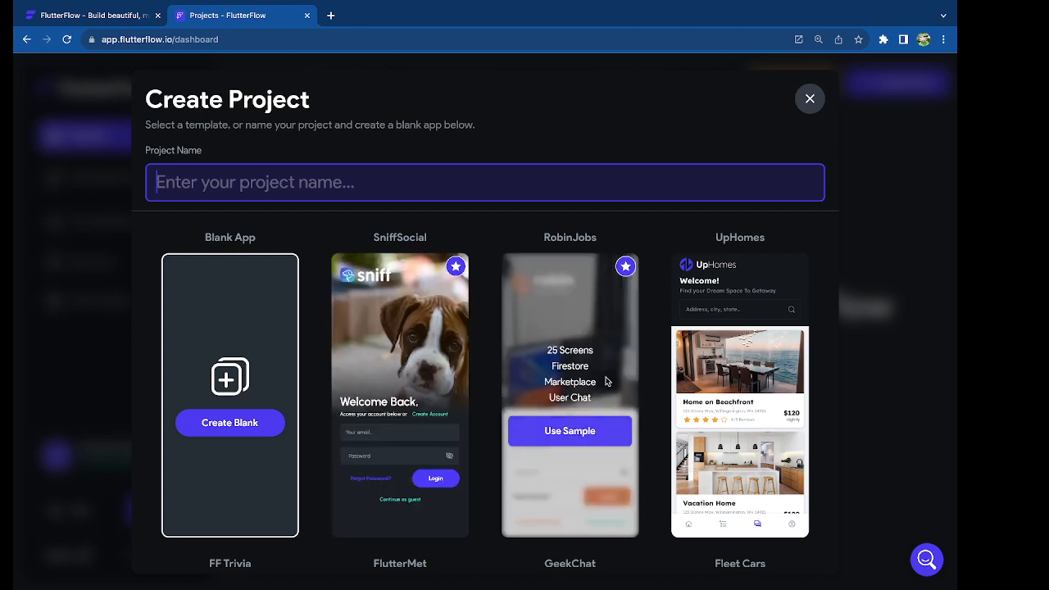
{"action": "mouse_move", "coordinate": [774, 360]}
{"action": "scroll", "coordinate": [760, 378], "scroll_direction": "down", "scroll_amount": 2}
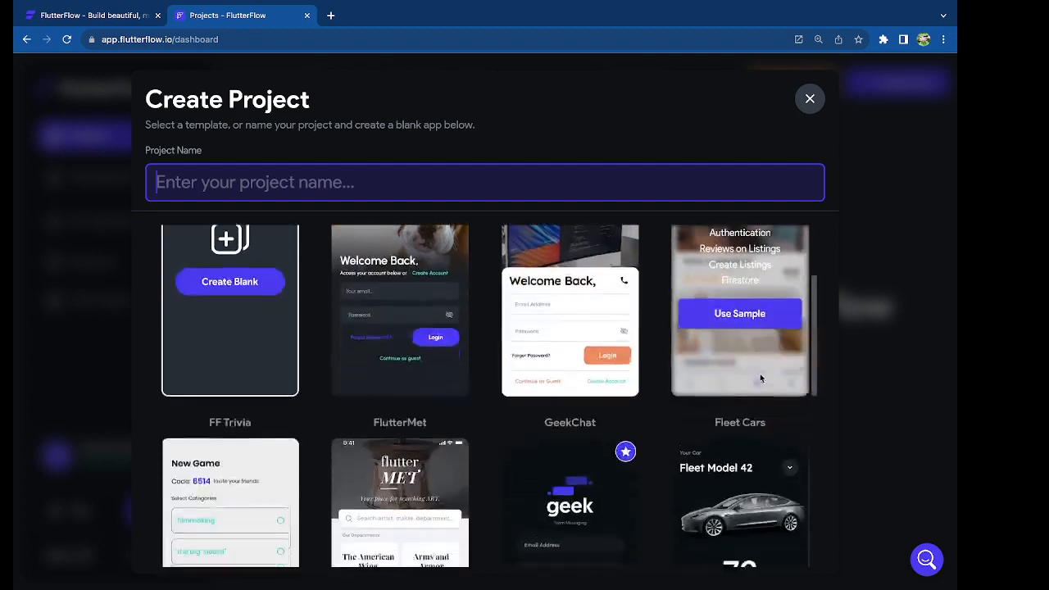
{"action": "scroll", "coordinate": [759, 377], "scroll_direction": "down", "scroll_amount": 2}
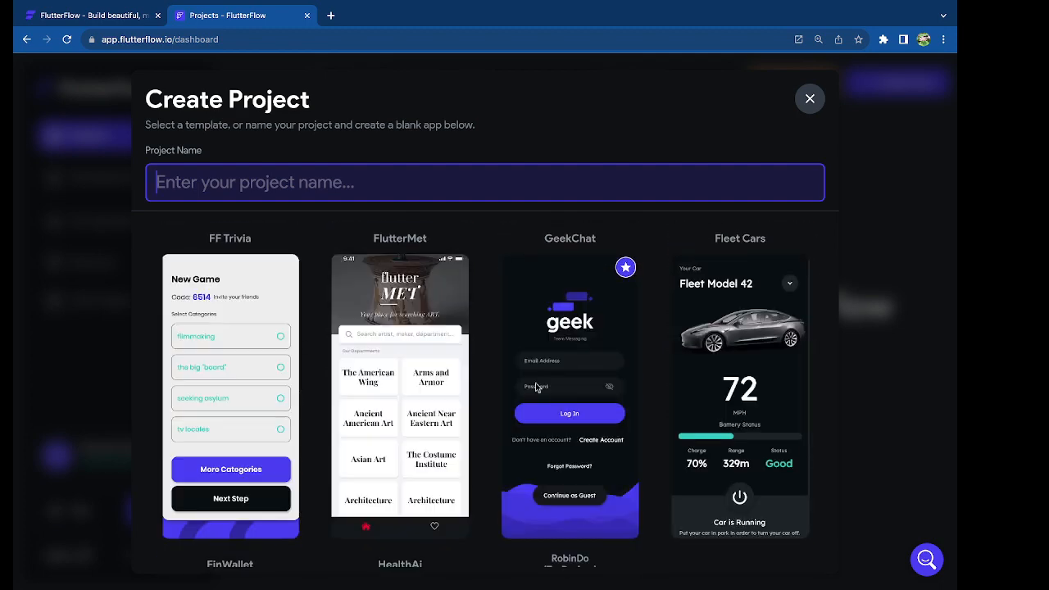
{"action": "scroll", "coordinate": [573, 386], "scroll_direction": "up", "scroll_amount": 4}
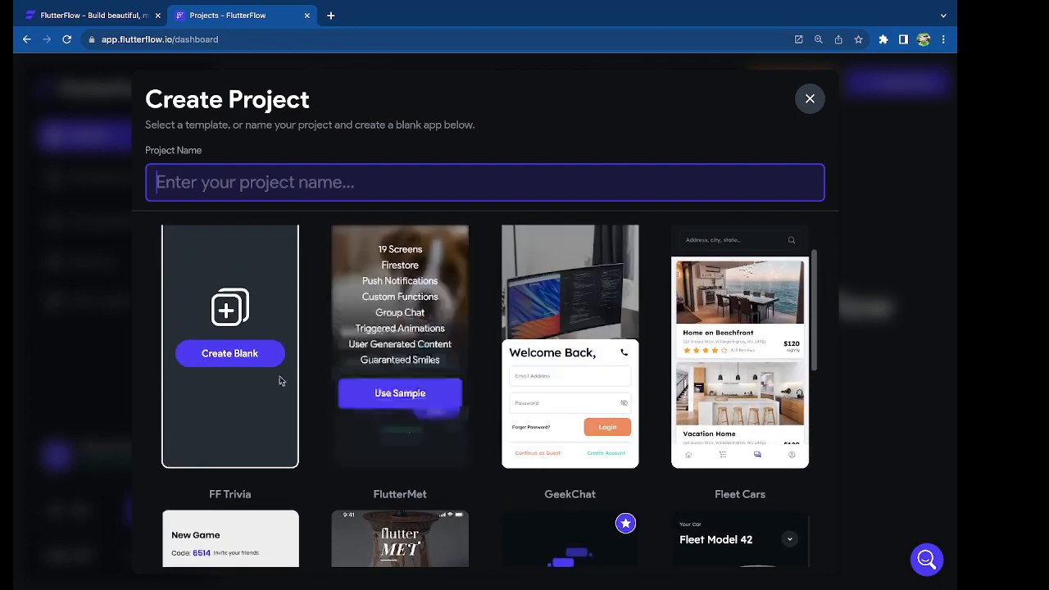
- Create a blank app project named MyFirstProject and go through the welcome introduction to start building
{"action": "left_click", "coordinate": [232, 355]}
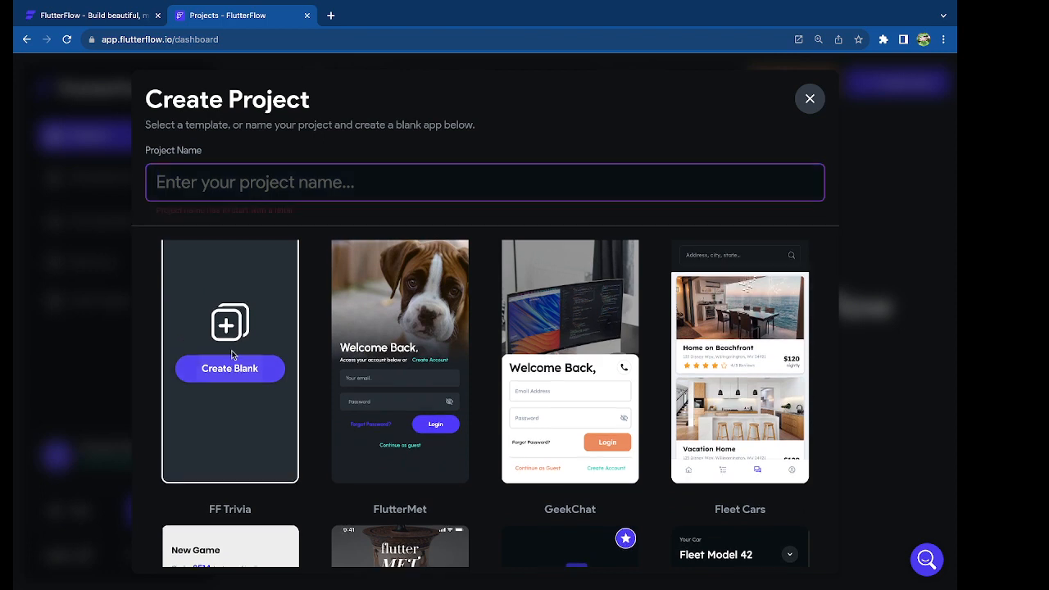
{"action": "left_click", "coordinate": [290, 184]}
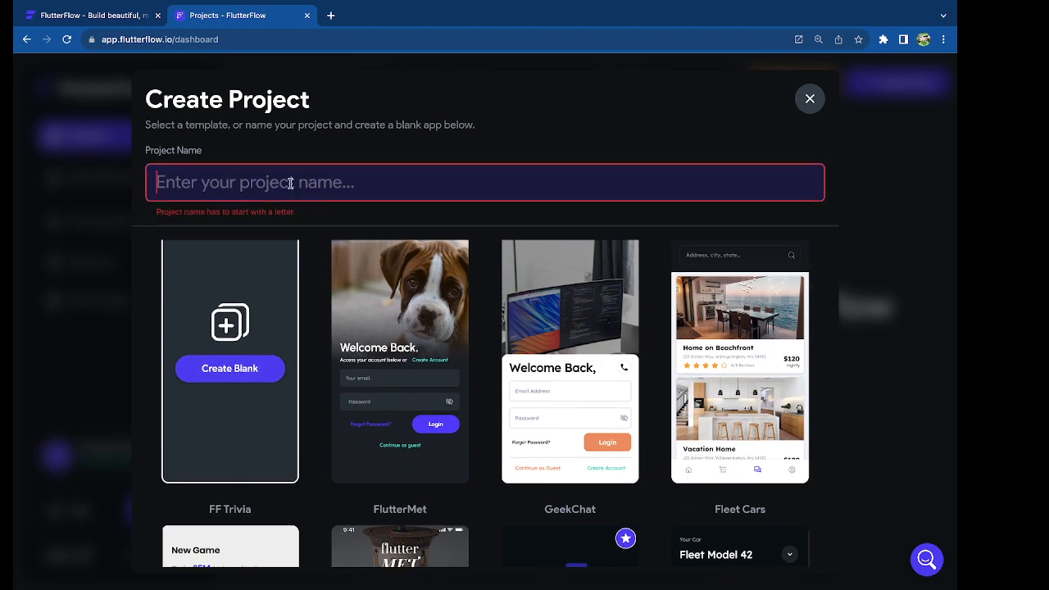
{"action": "type", "text": "MyFirst"}
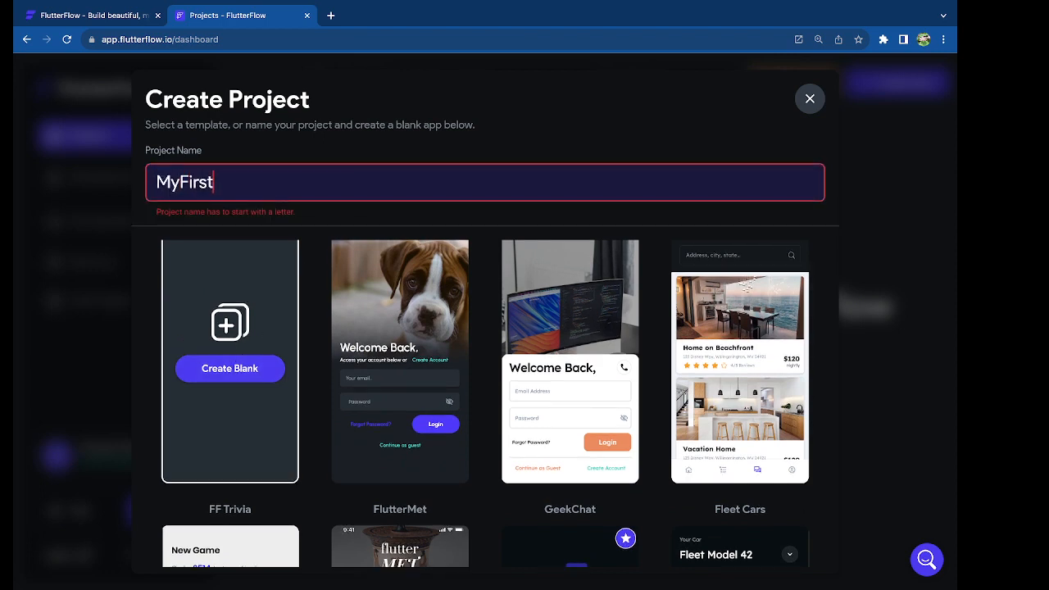
{"action": "type", "text": "Project"}
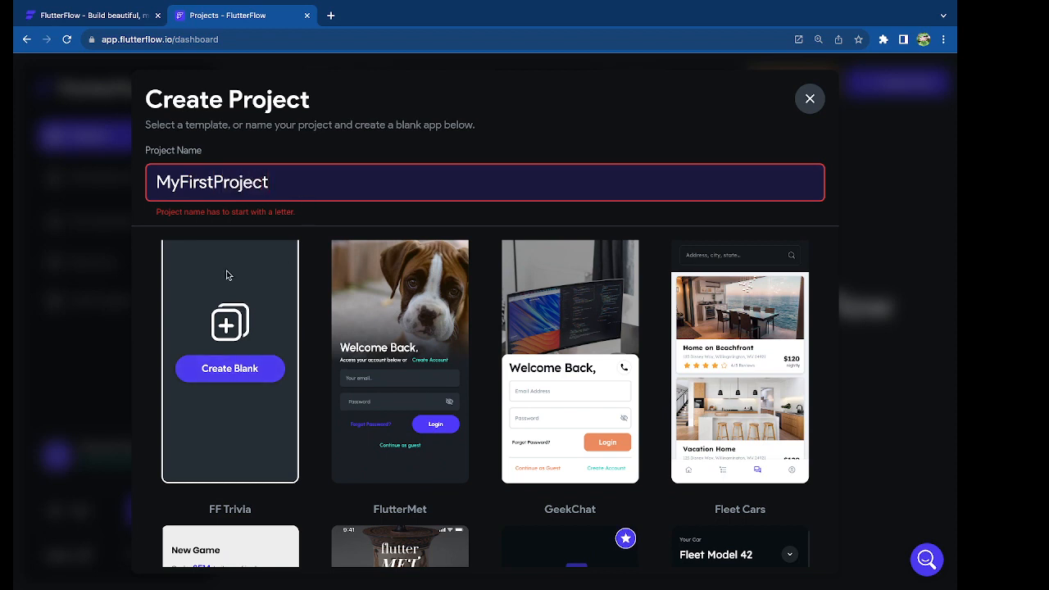
{"action": "left_click", "coordinate": [227, 366]}
{"action": "left_click", "coordinate": [232, 352]}
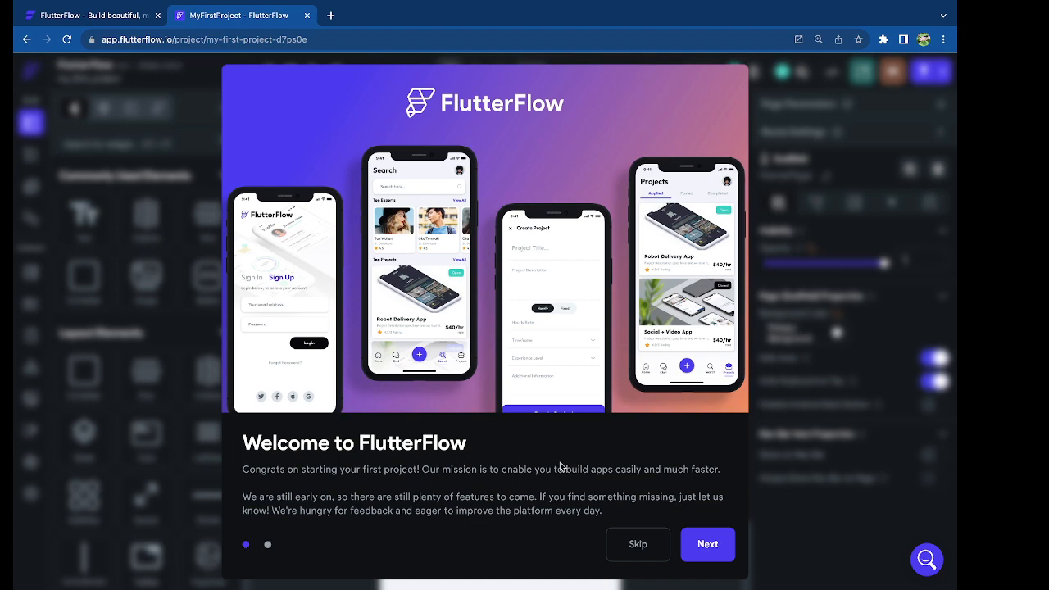
{"action": "left_click", "coordinate": [709, 547]}
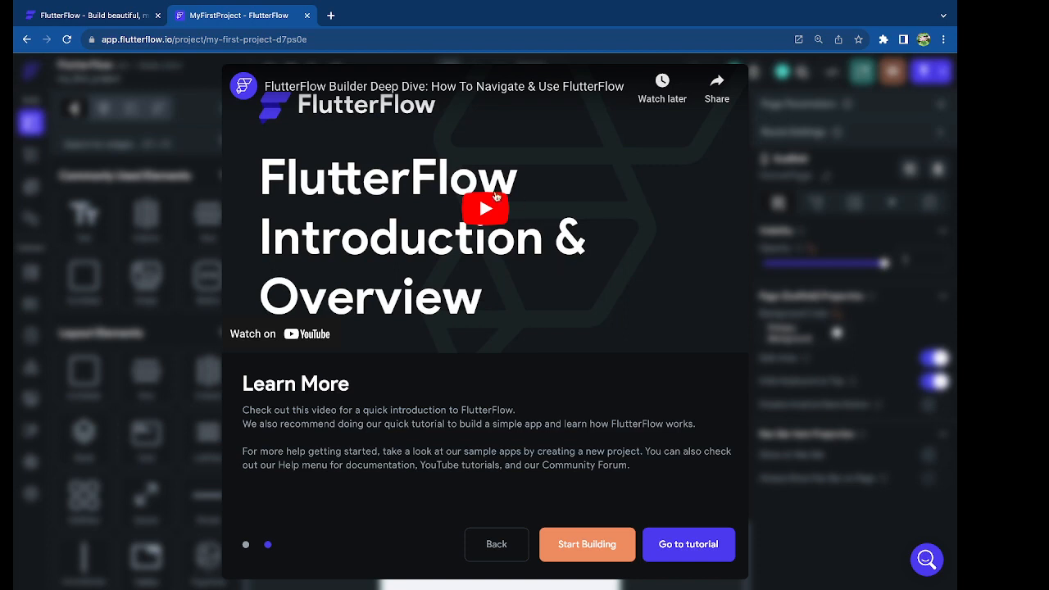
{"action": "left_click", "coordinate": [581, 546]}
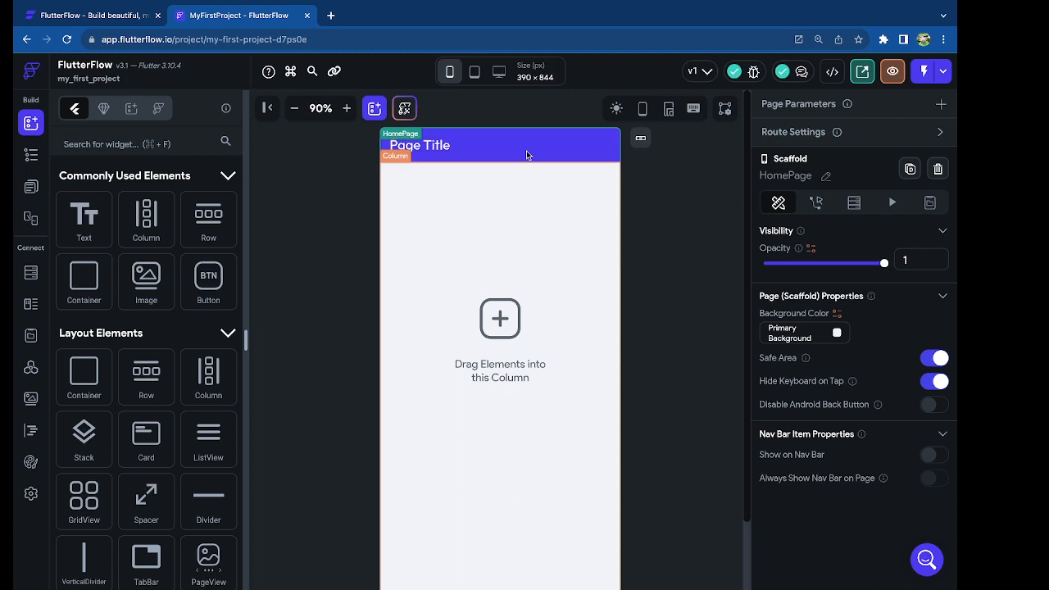
- Collapse and reopen the widget palette, view its Components and theme widget sections, and return to the standard widgets
{"action": "mouse_move", "coordinate": [482, 77]}
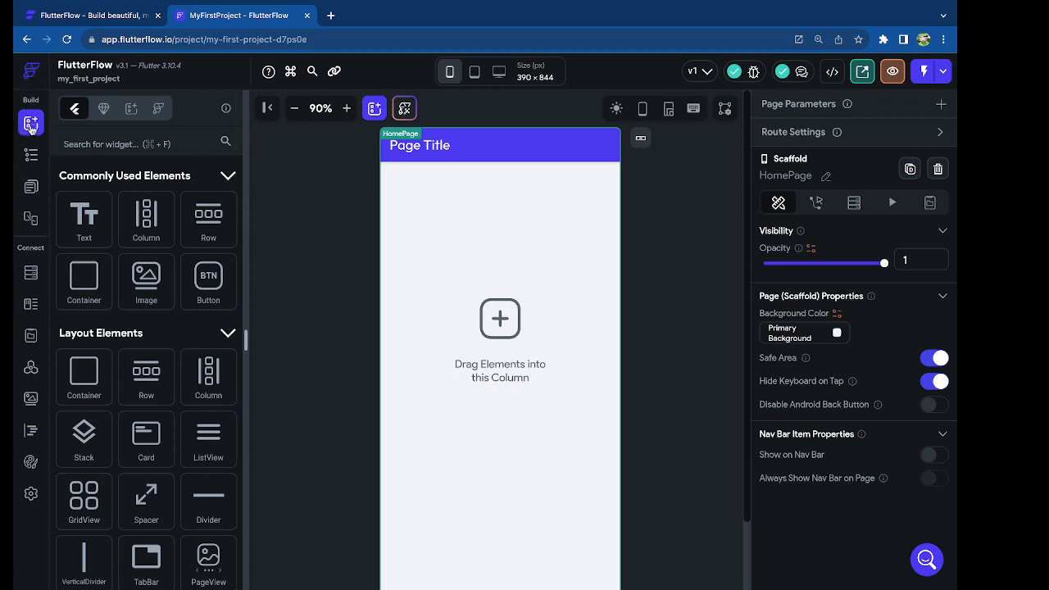
{"action": "left_click", "coordinate": [31, 124]}
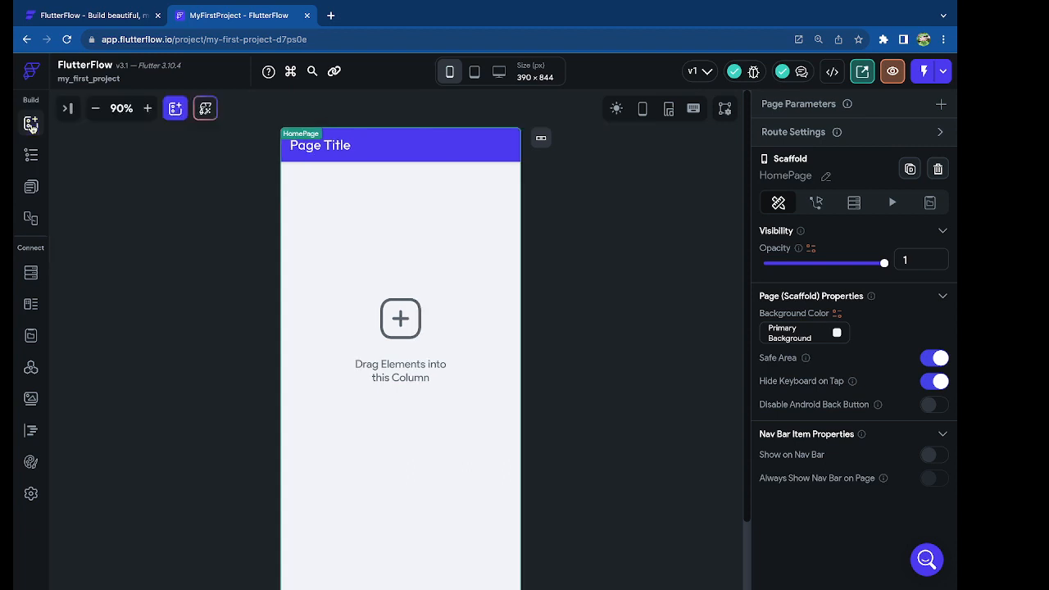
{"action": "left_click", "coordinate": [31, 124]}
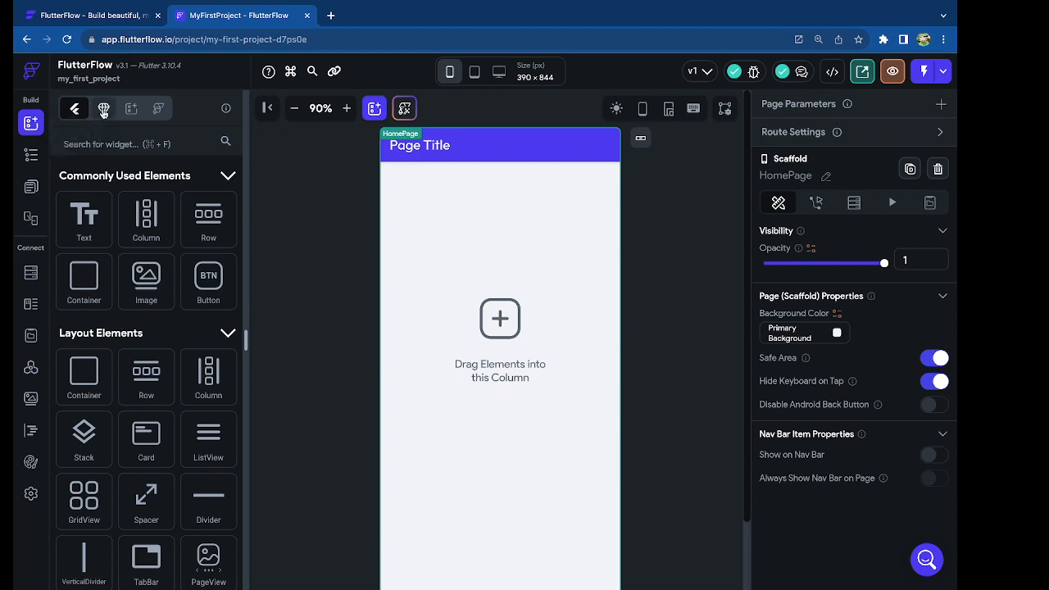
{"action": "left_click", "coordinate": [102, 111]}
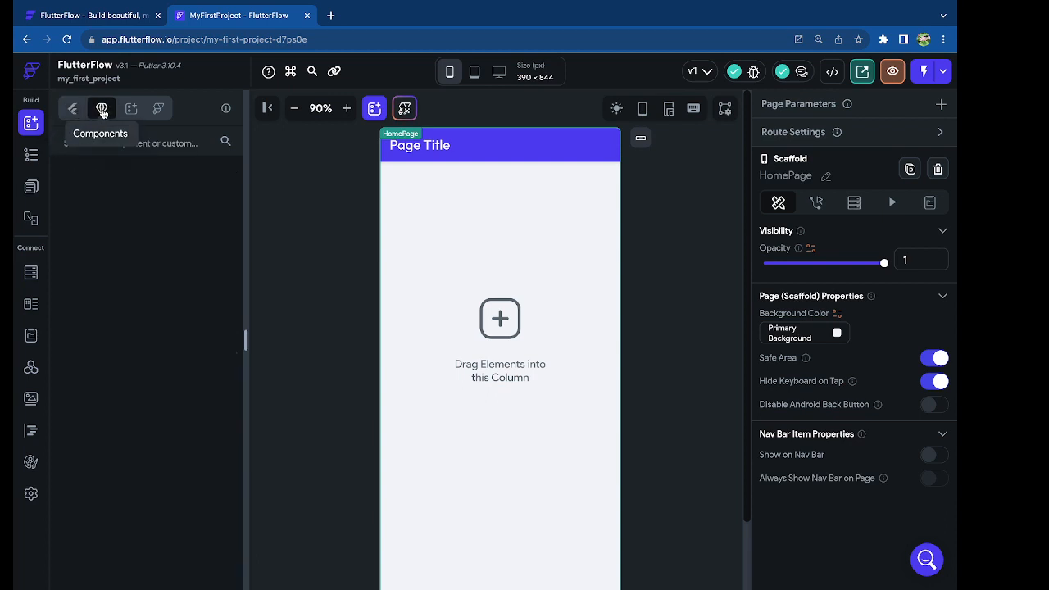
{"action": "left_click", "coordinate": [156, 111]}
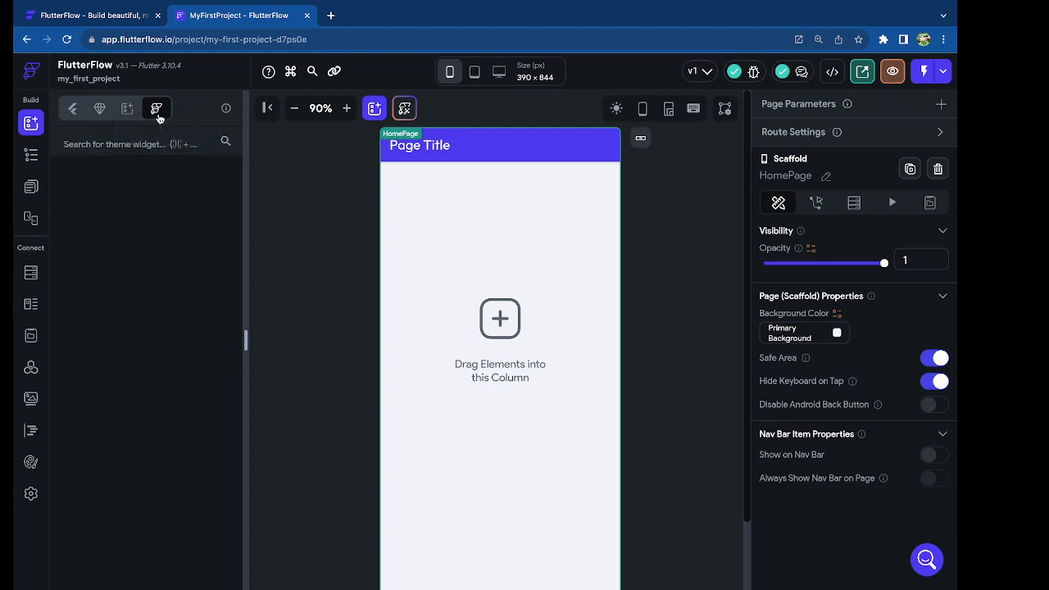
{"action": "left_click", "coordinate": [74, 110]}
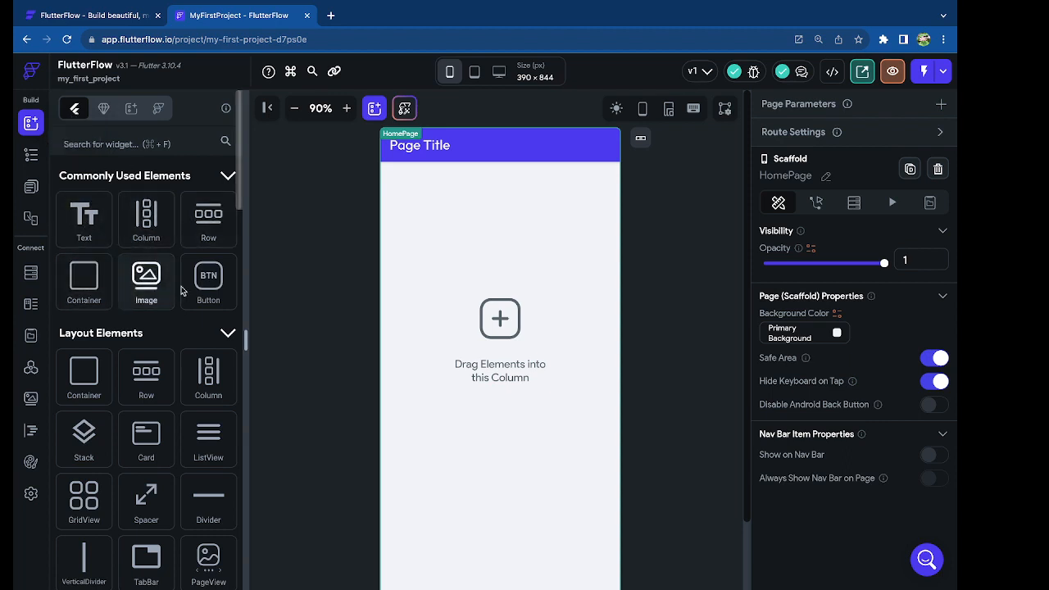
- Examine the available widgets under Layout, Base, Page and Form Elements in the widget palette
{"action": "scroll", "coordinate": [141, 322], "scroll_direction": "down", "scroll_amount": 1}
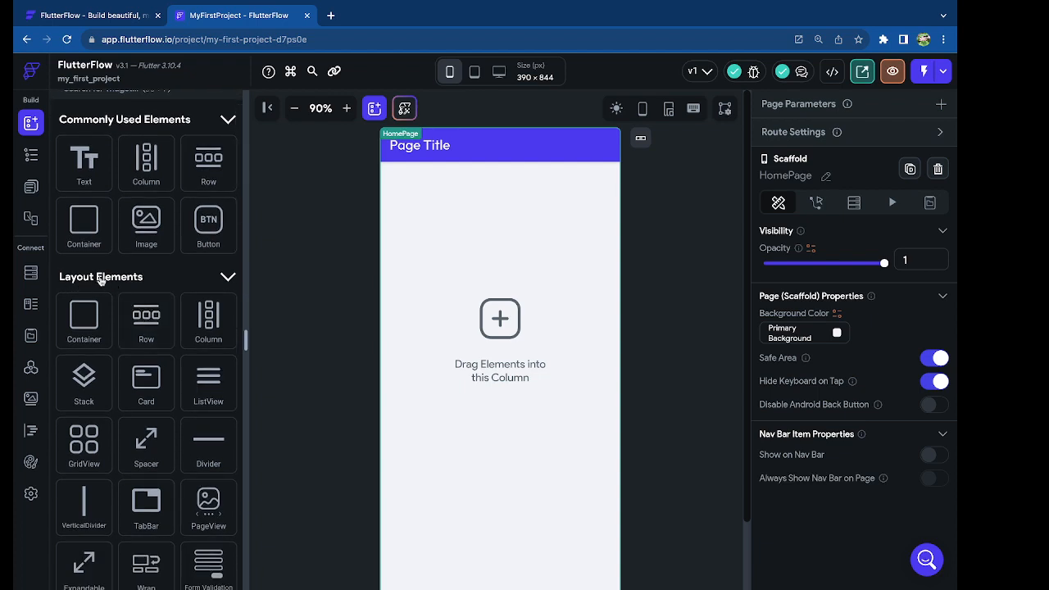
{"action": "scroll", "coordinate": [91, 279], "scroll_direction": "down", "scroll_amount": 8}
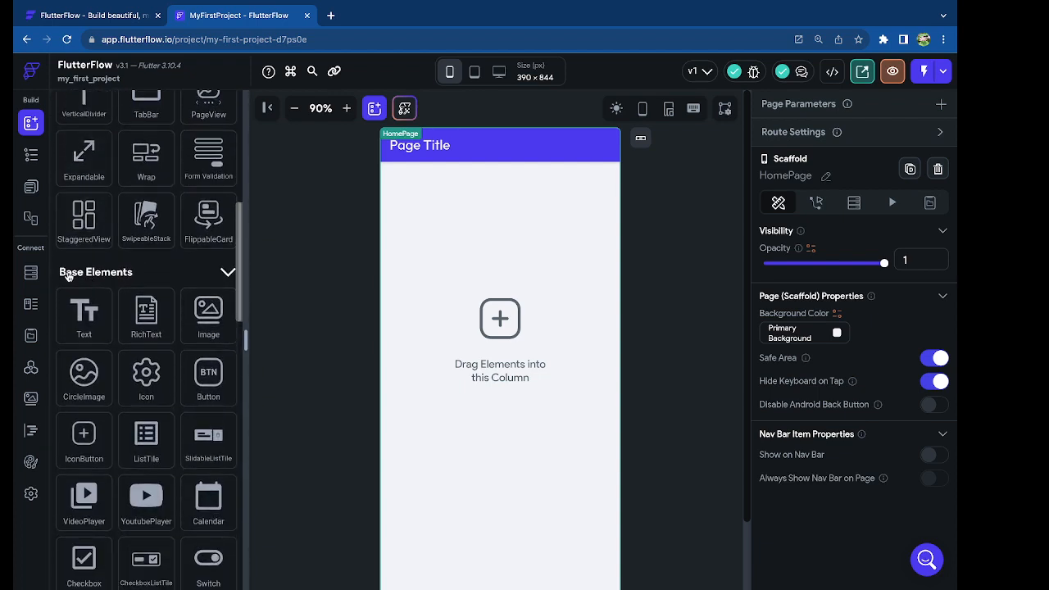
{"action": "scroll", "coordinate": [134, 275], "scroll_direction": "down", "scroll_amount": 2}
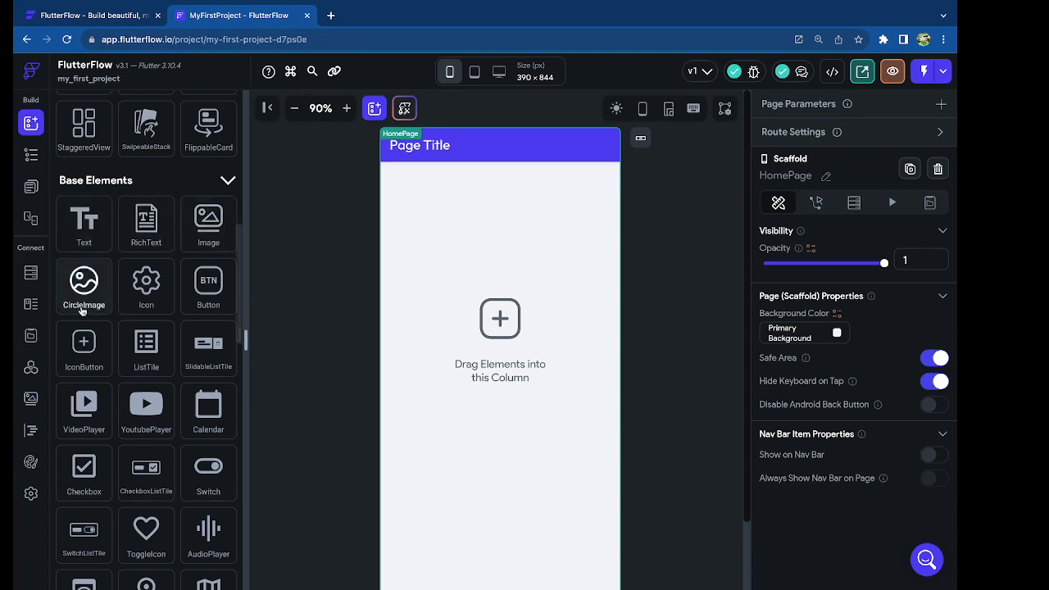
{"action": "scroll", "coordinate": [120, 389], "scroll_direction": "down", "scroll_amount": 4}
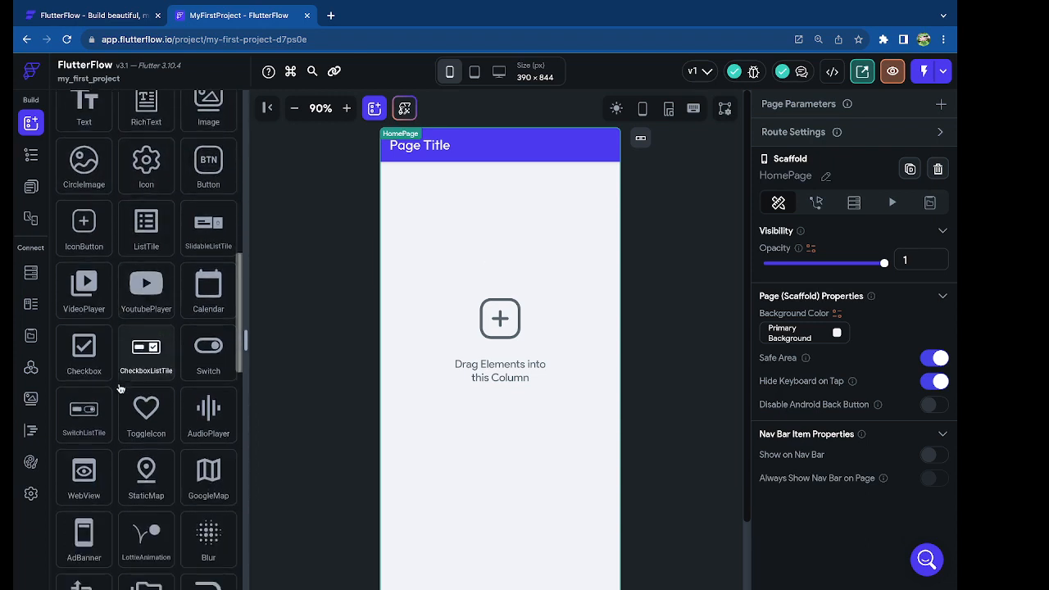
{"action": "scroll", "coordinate": [119, 389], "scroll_direction": "down", "scroll_amount": 7}
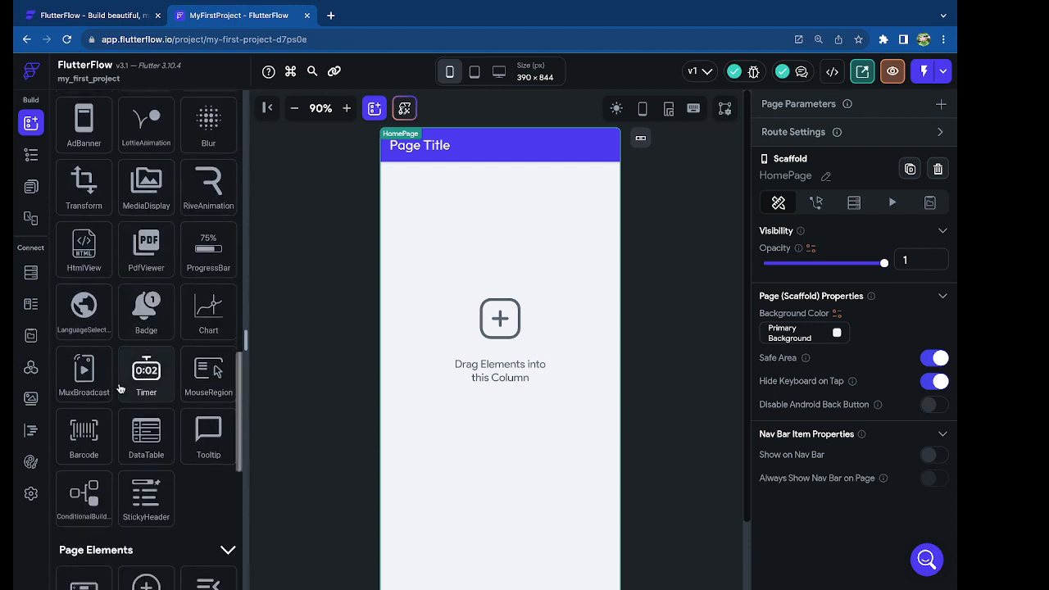
{"action": "scroll", "coordinate": [120, 388], "scroll_direction": "down", "scroll_amount": 5}
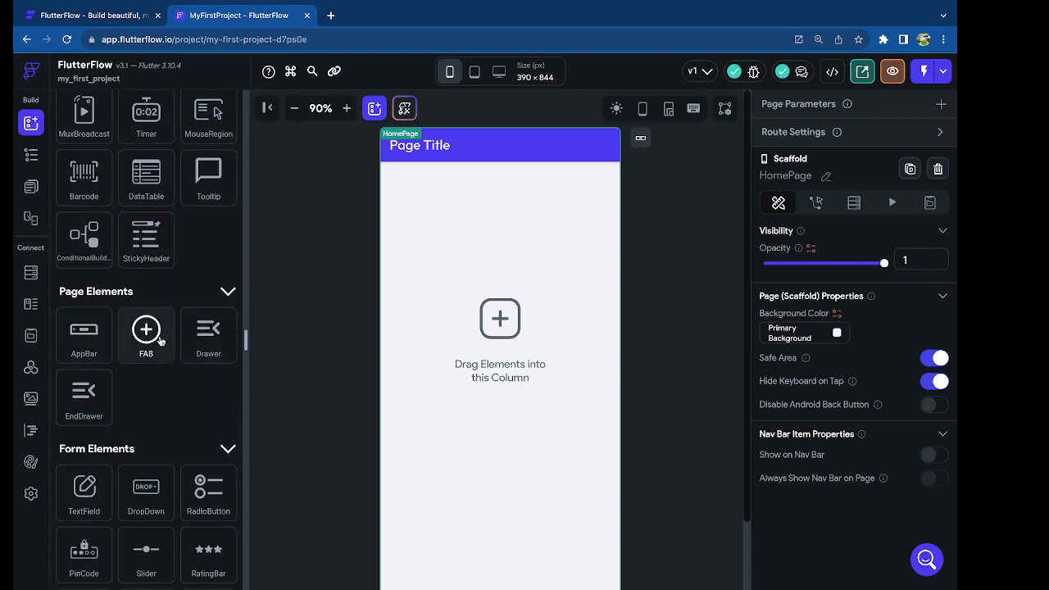
{"action": "scroll", "coordinate": [133, 420], "scroll_direction": "down", "scroll_amount": 4}
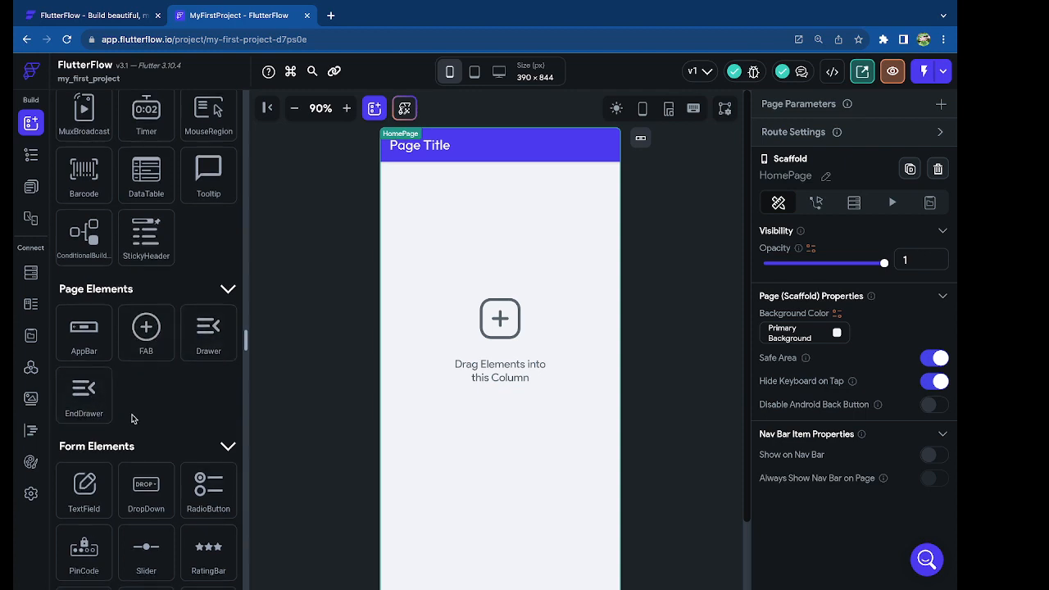
{"action": "scroll", "coordinate": [133, 419], "scroll_direction": "down", "scroll_amount": 1}
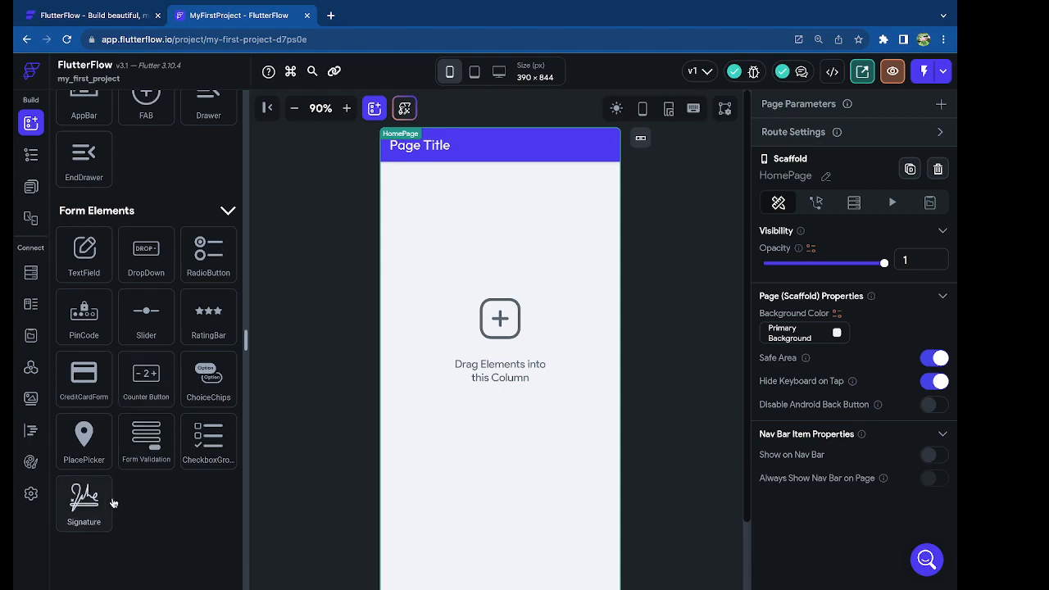
{"action": "scroll", "coordinate": [123, 496], "scroll_direction": "up", "scroll_amount": 15}
{"action": "scroll", "coordinate": [180, 370], "scroll_direction": "up", "scroll_amount": 4}
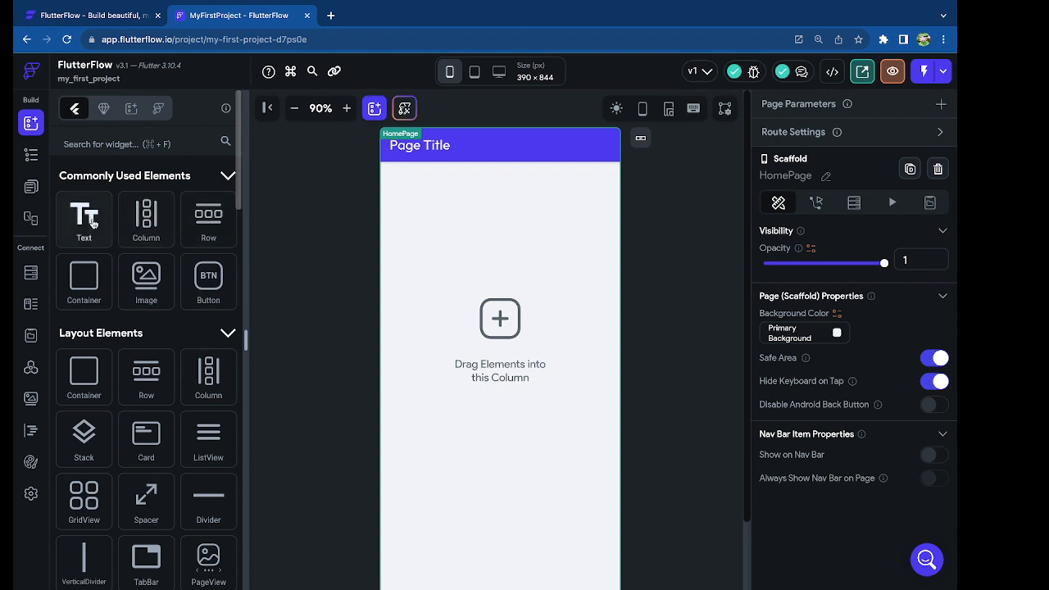
- Add a Text widget to the HomePage column and rename it tvHello
{"action": "left_click_drag", "start_coordinate": [90, 227], "coordinate": [493, 270]}
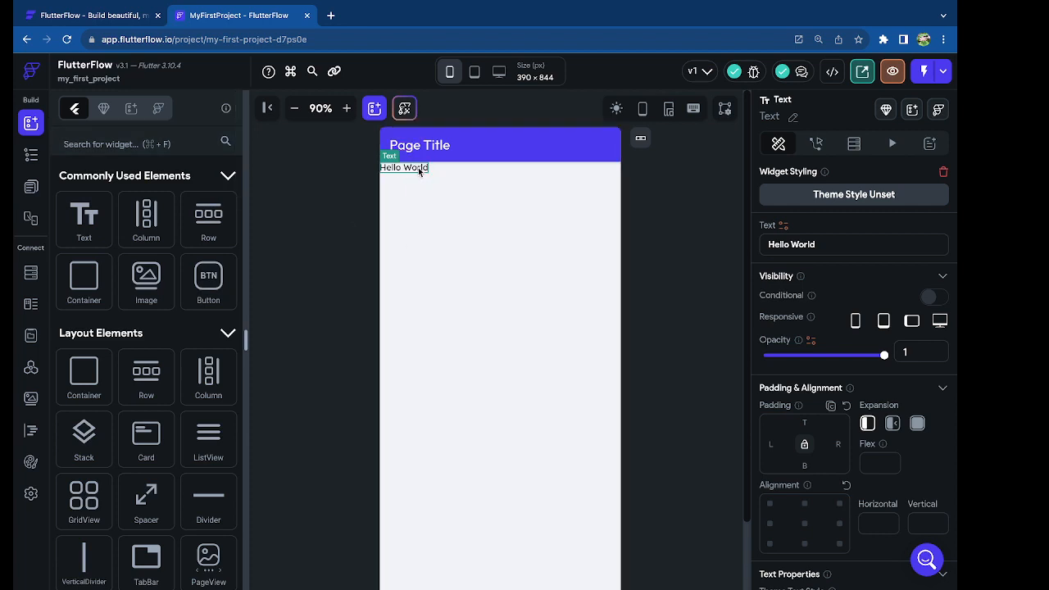
{"action": "left_click", "coordinate": [794, 119]}
{"action": "type", "text": "tvHellp"}
{"action": "key", "text": "BackSpace"}
{"action": "type", "text": "o"}
{"action": "key", "text": "Return"}
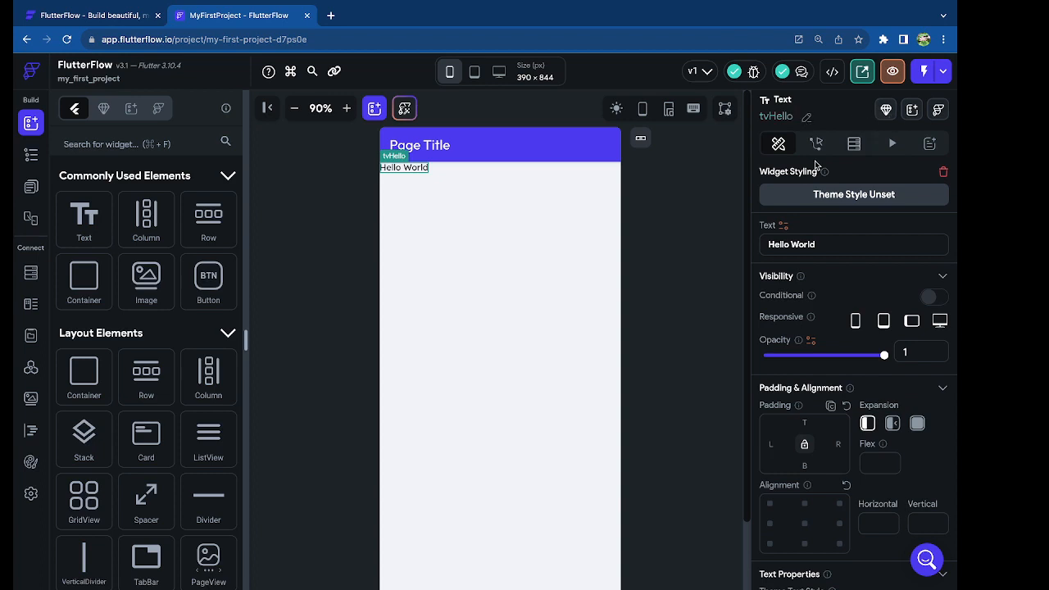
- Change the displayed text of the tvHello widget to "Ju-Leh!"
{"action": "scroll", "coordinate": [815, 260], "scroll_direction": "down", "scroll_amount": 1}
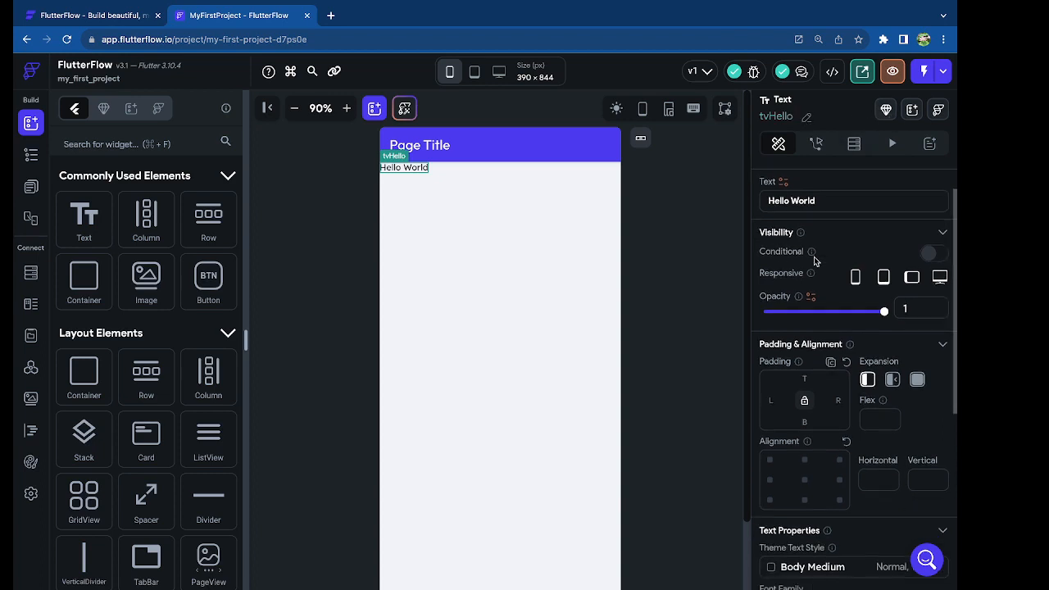
{"action": "triple_click", "coordinate": [799, 203]}
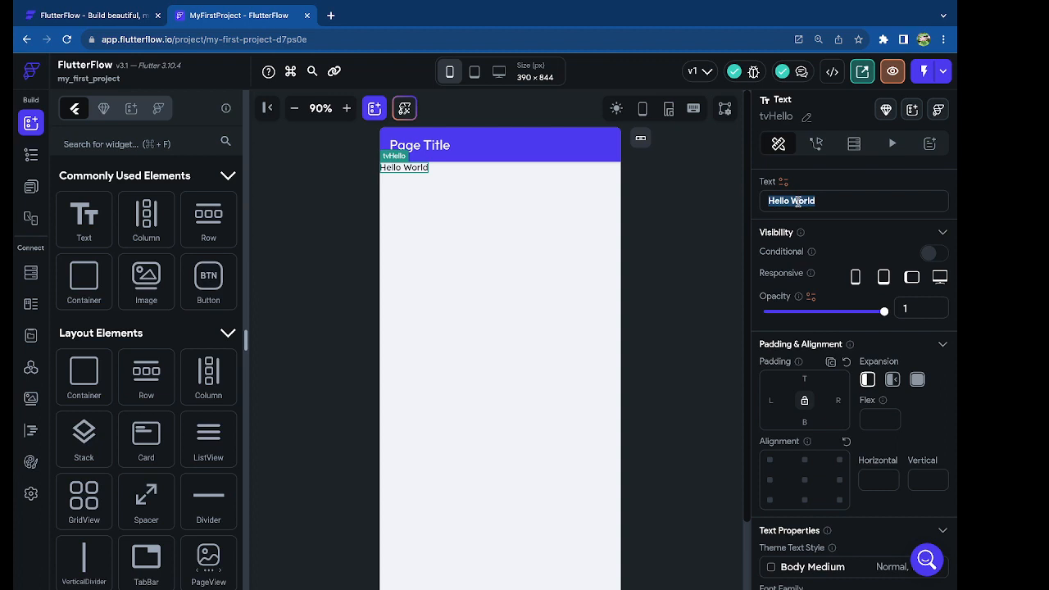
{"action": "type", "text": "Ju-"}
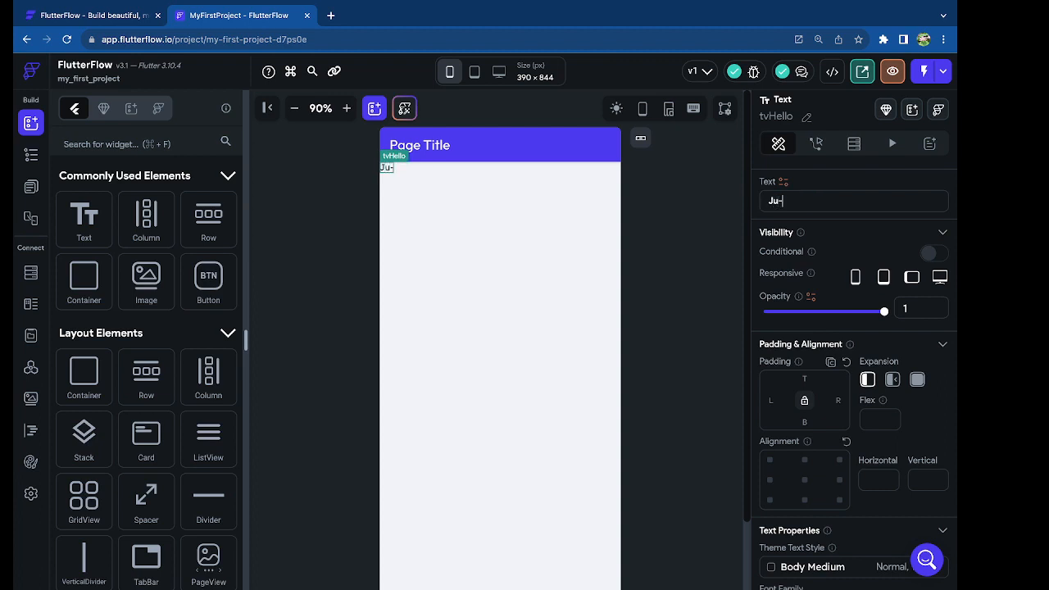
{"action": "type", "text": "Leh!"}
{"action": "key", "text": "Return"}
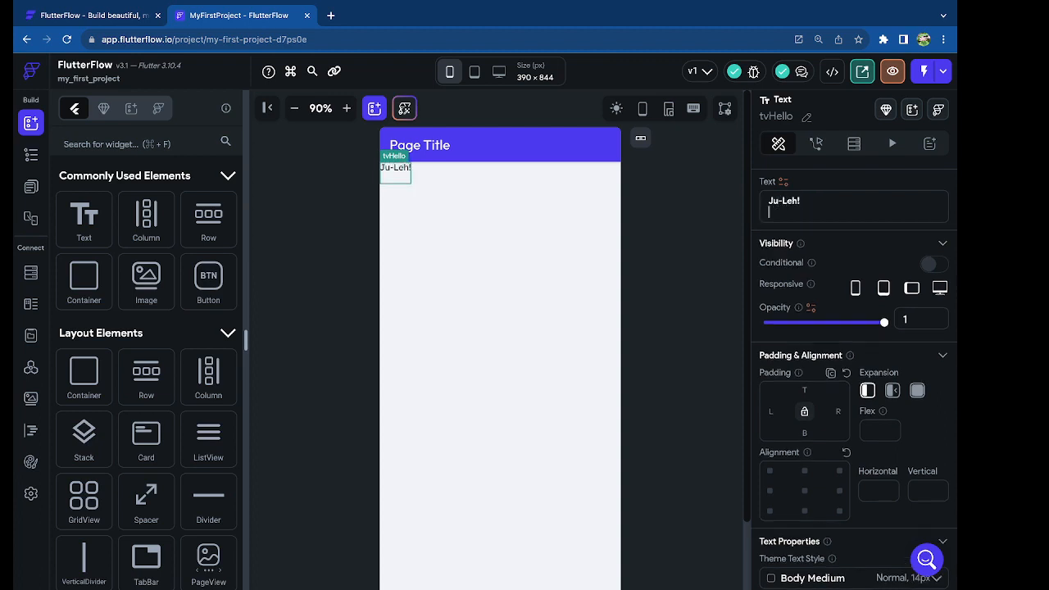
{"action": "key", "text": "BackSpace"}
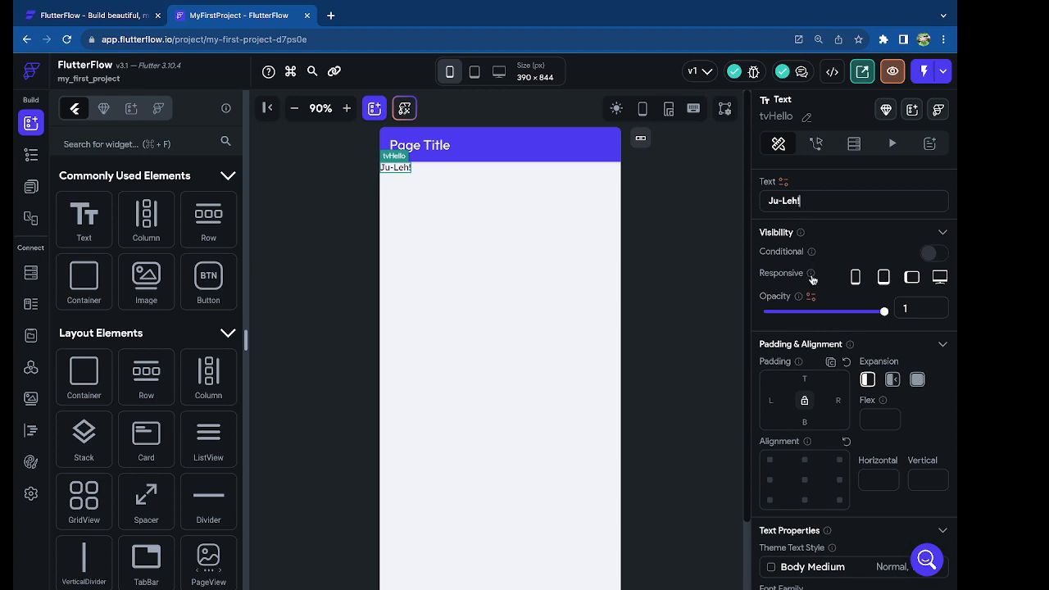
- Toggle tvHello's phone visibility off and back on, and try an opacity of 0.1 before restoring it to 1
{"action": "scroll", "coordinate": [812, 276], "scroll_direction": "down", "scroll_amount": 1}
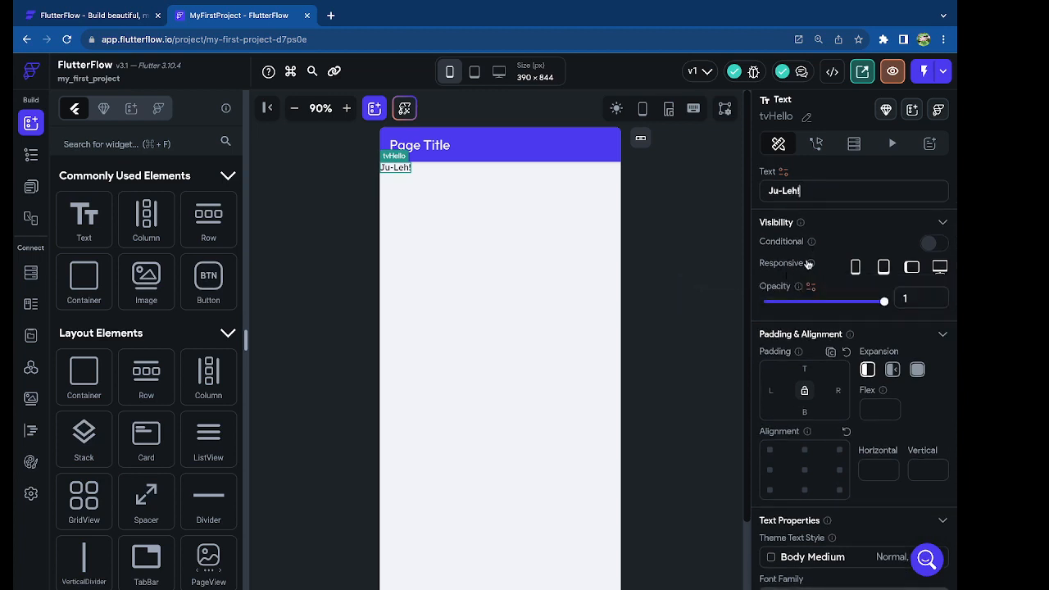
{"action": "left_click", "coordinate": [856, 268]}
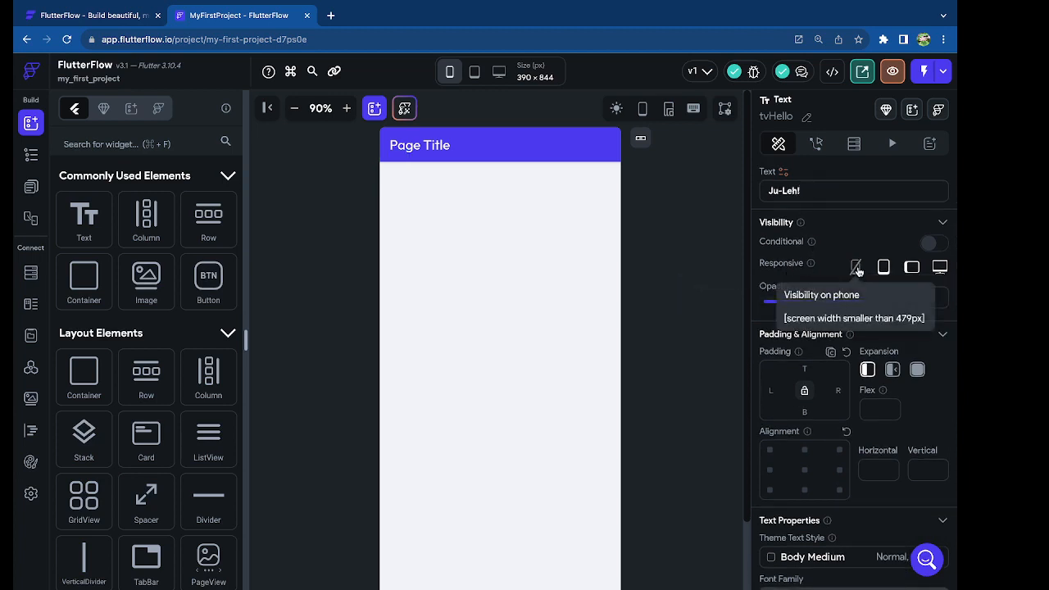
{"action": "left_click", "coordinate": [856, 268]}
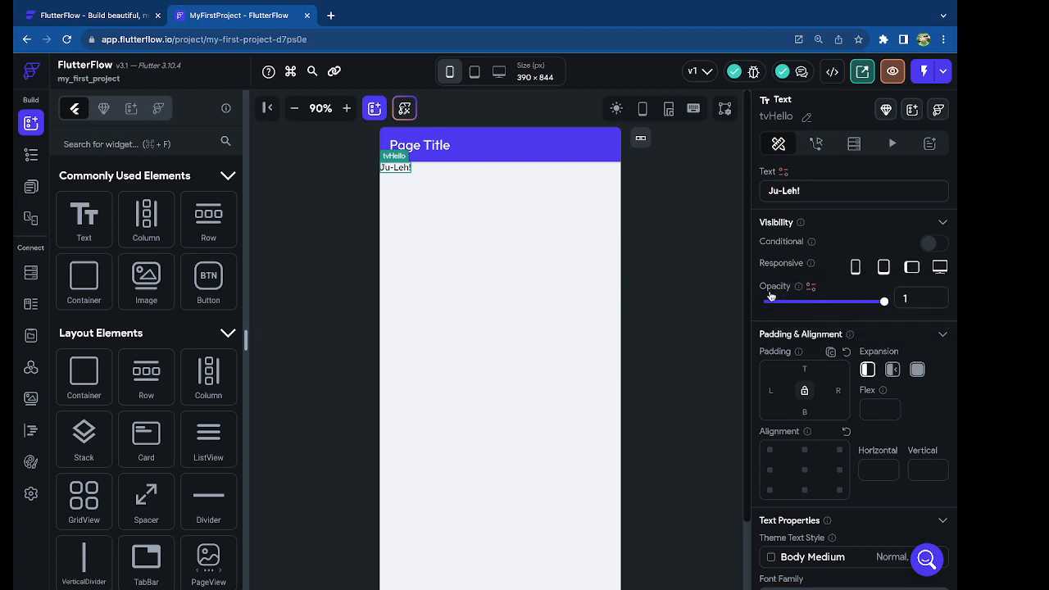
{"action": "left_click_drag", "start_coordinate": [885, 302], "coordinate": [774, 303]}
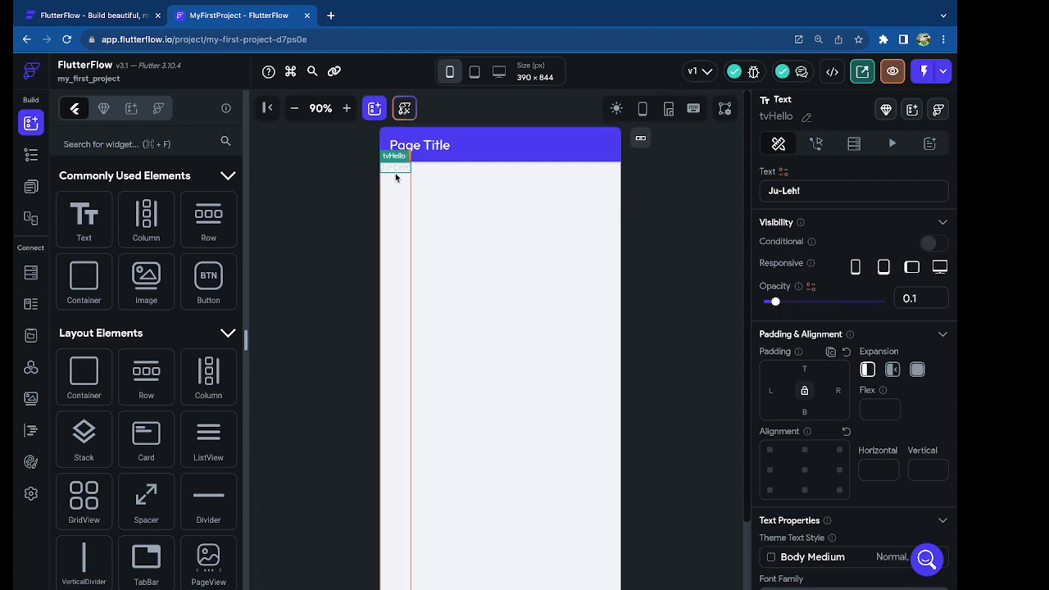
{"action": "left_click_drag", "start_coordinate": [778, 304], "coordinate": [901, 303]}
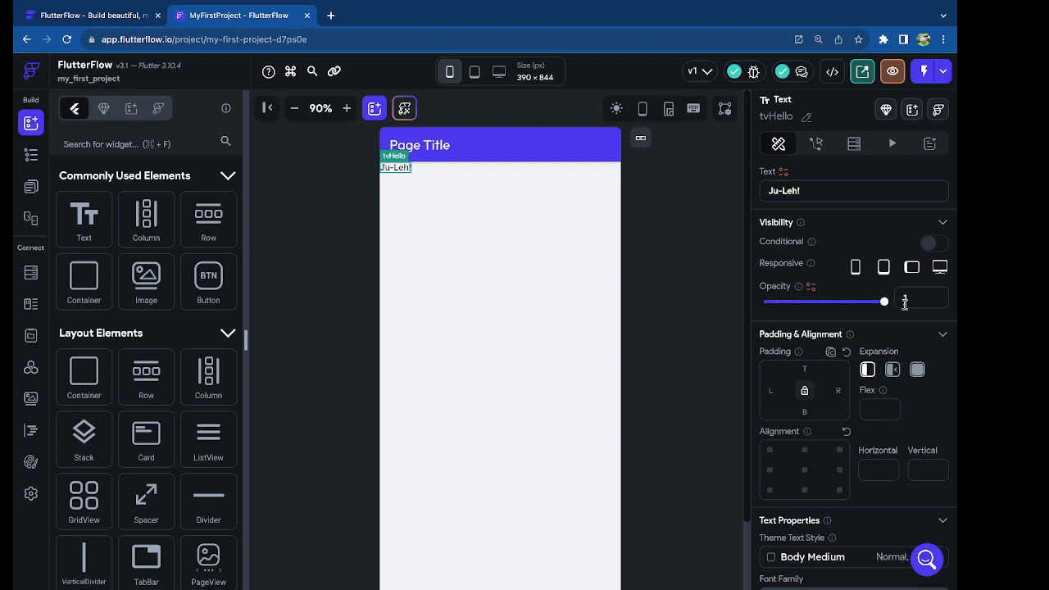
- Set tvHello's padding to 10 and lock the values so it applies to all four sides
{"action": "scroll", "coordinate": [852, 308], "scroll_direction": "down", "scroll_amount": 5}
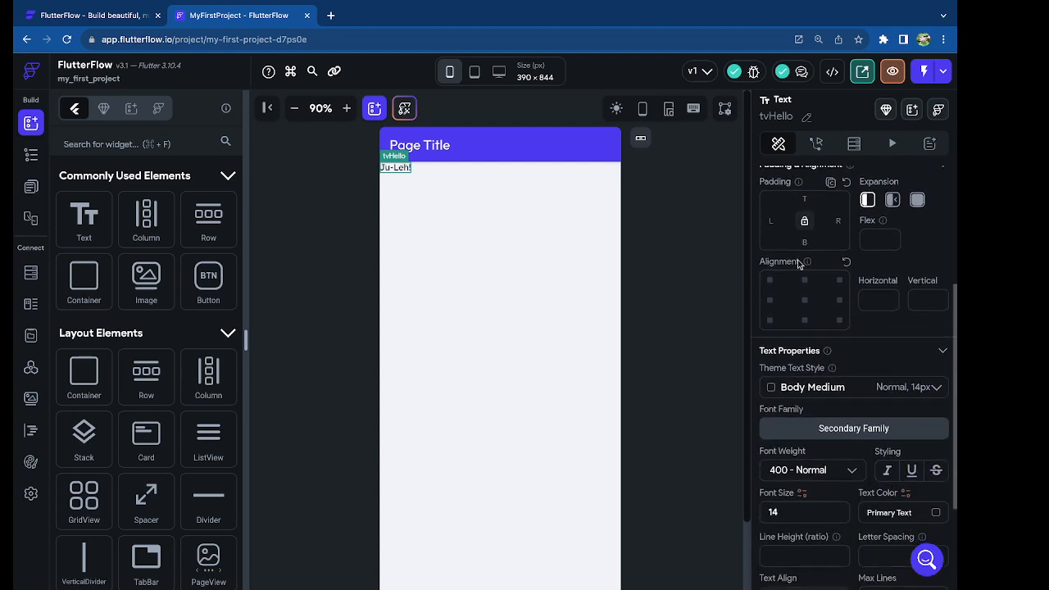
{"action": "scroll", "coordinate": [800, 266], "scroll_direction": "up", "scroll_amount": 1}
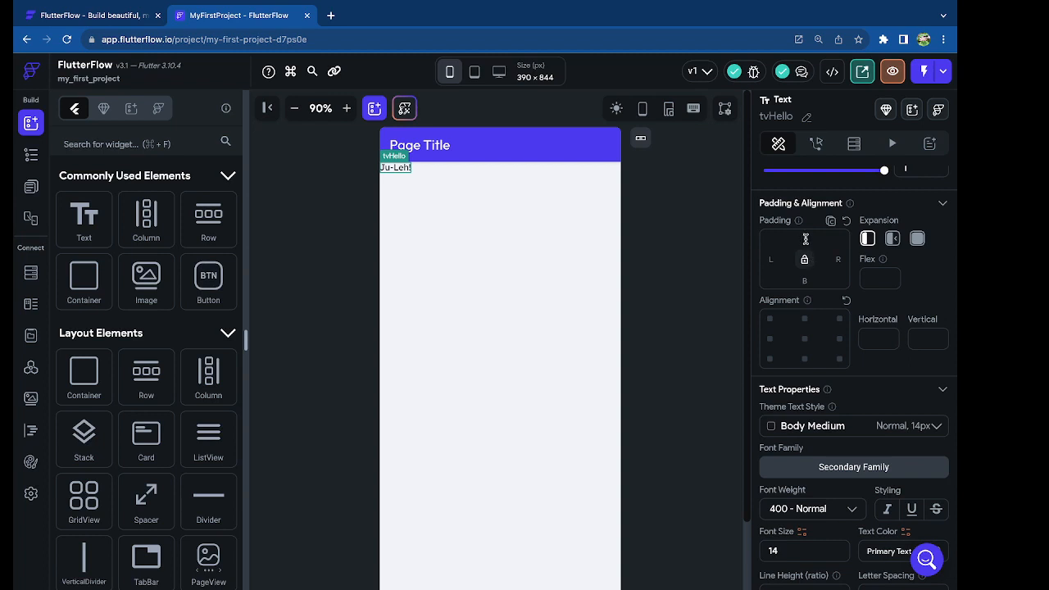
{"action": "left_click", "coordinate": [805, 239]}
{"action": "type", "text": "10"}
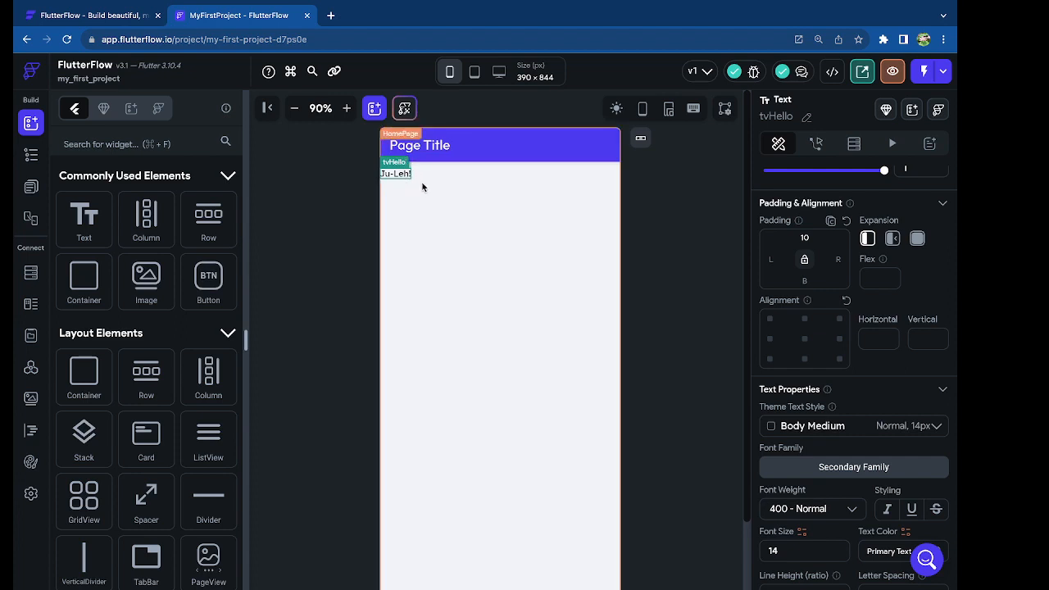
{"action": "left_click", "coordinate": [807, 264]}
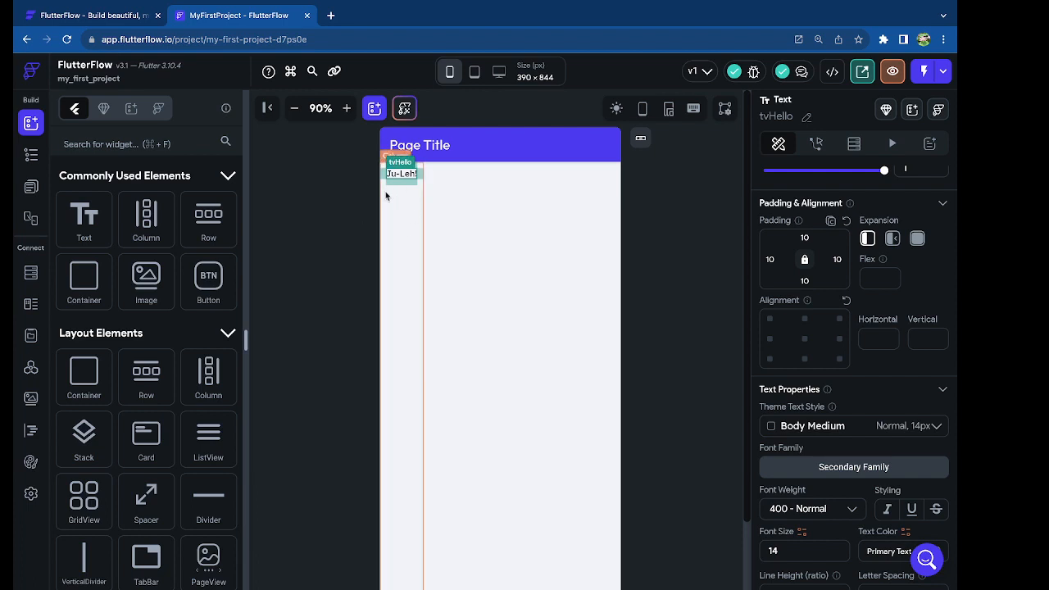
- Try several alignment positions for tvHello and settle on centre alignment, horizontal 0 and vertical 0
{"action": "left_click", "coordinate": [805, 344]}
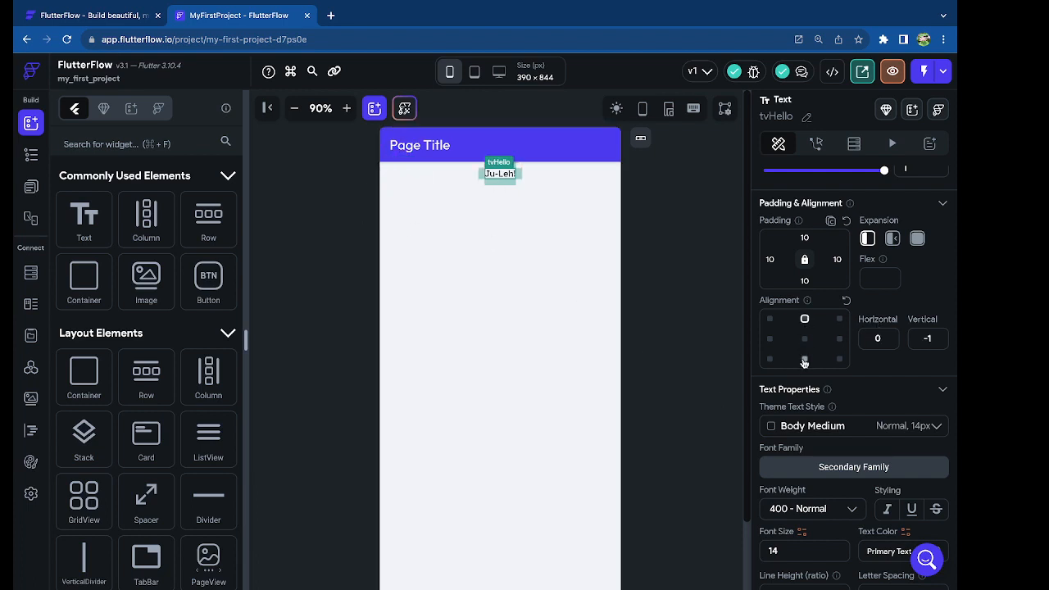
{"action": "left_click", "coordinate": [804, 360]}
{"action": "left_click", "coordinate": [768, 342]}
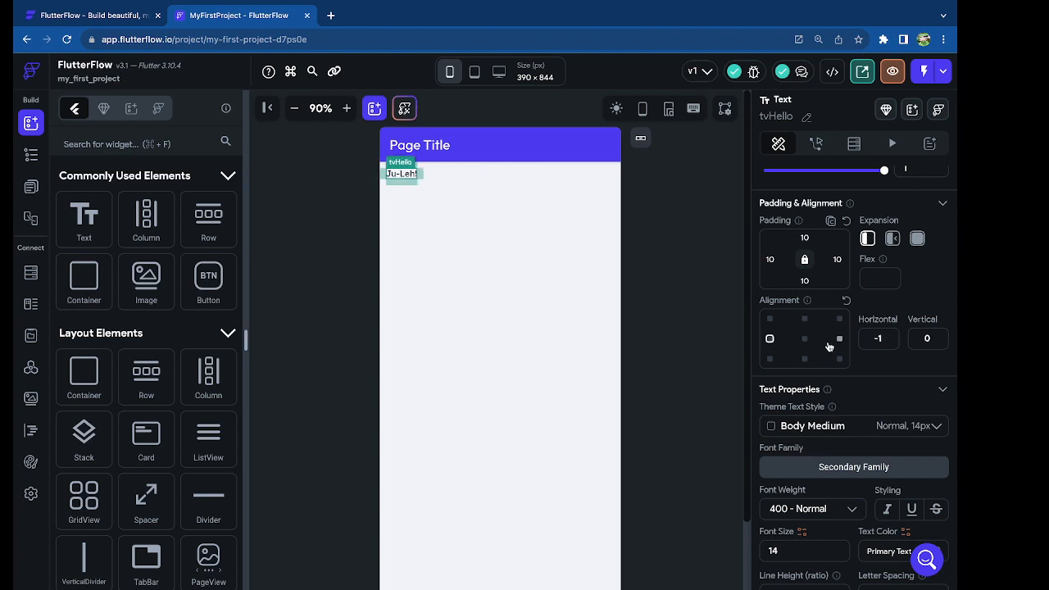
{"action": "left_click", "coordinate": [839, 338]}
{"action": "left_click", "coordinate": [806, 340]}
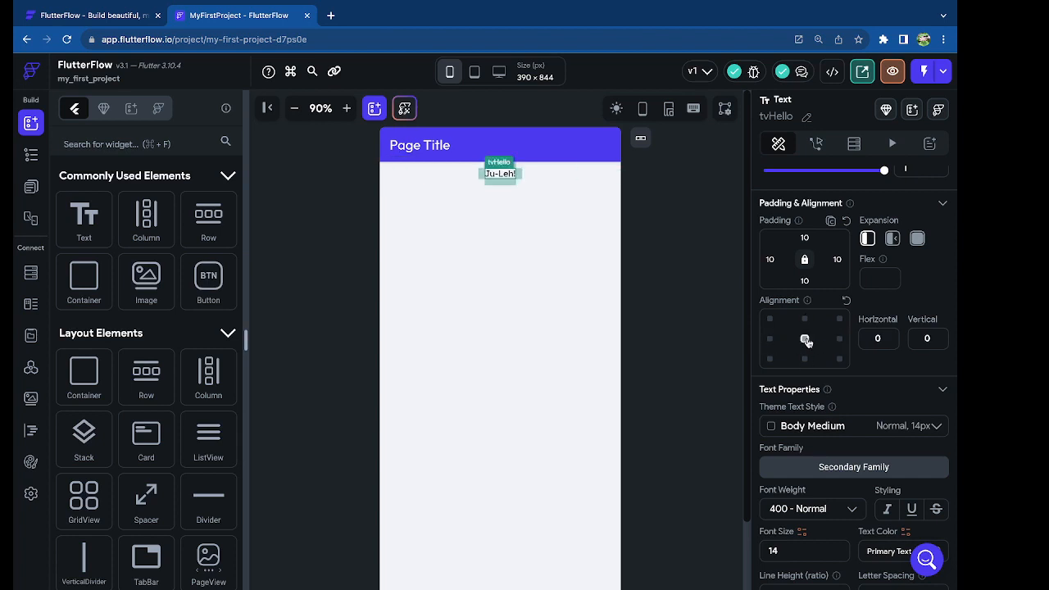
- Review the theme text styles, keeping Body Medium, and browse the Google Fonts choices without selecting one
{"action": "scroll", "coordinate": [814, 384], "scroll_direction": "down", "scroll_amount": 2}
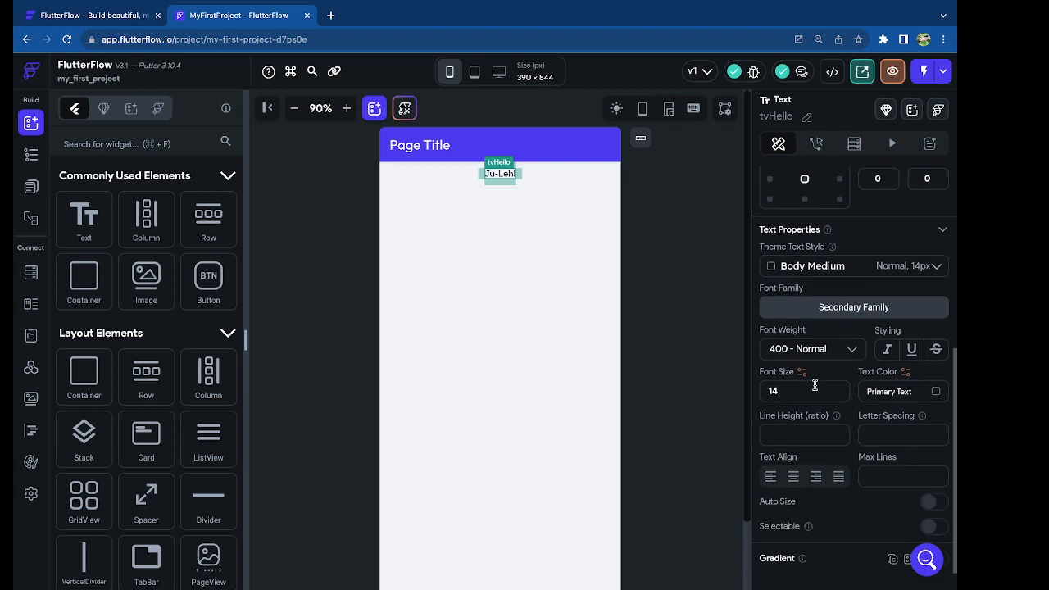
{"action": "left_click", "coordinate": [840, 268]}
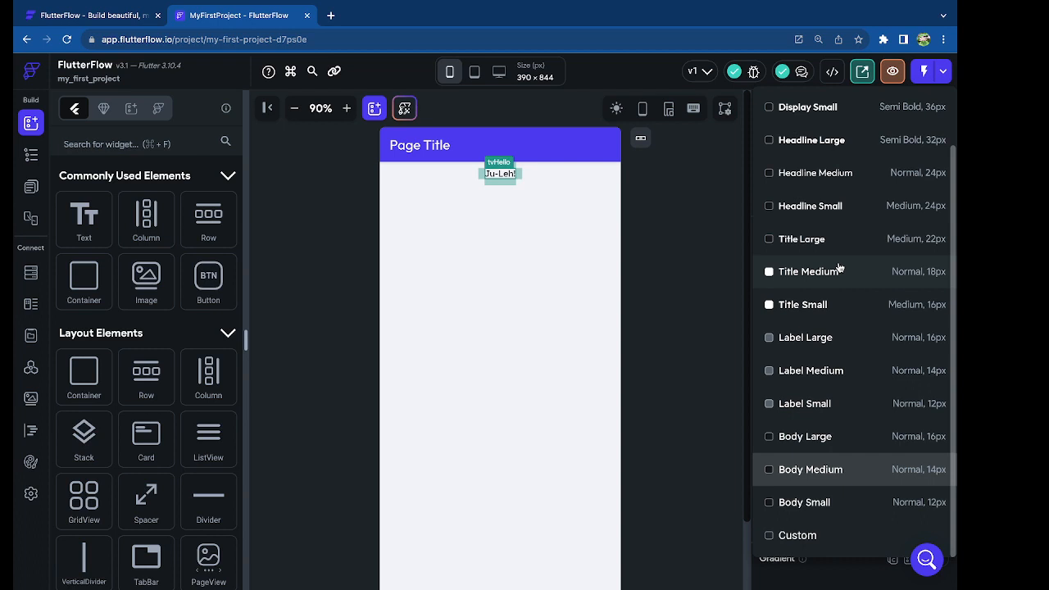
{"action": "left_click", "coordinate": [827, 468]}
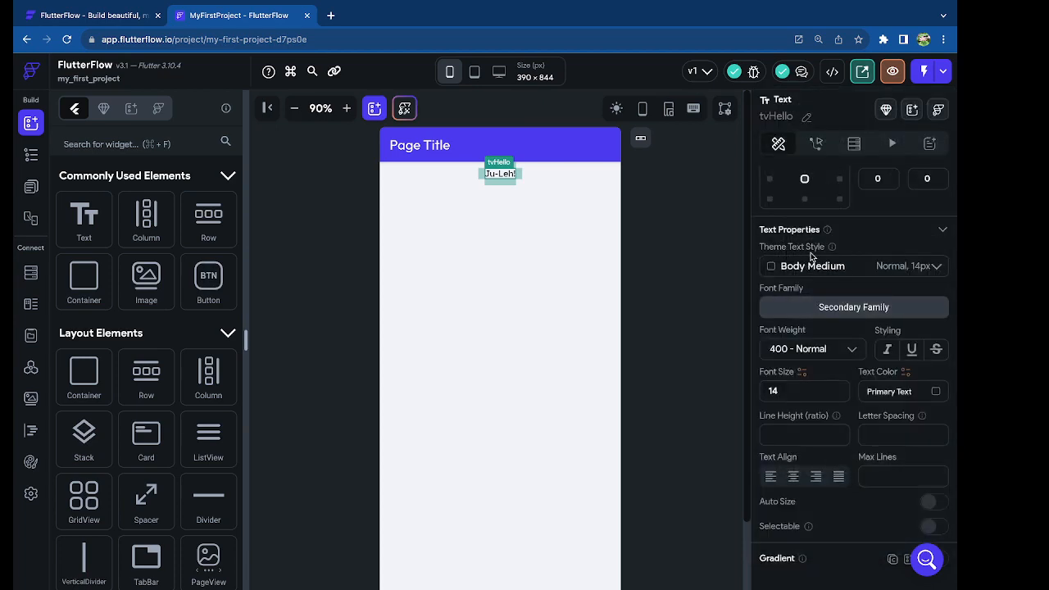
{"action": "left_click", "coordinate": [817, 310]}
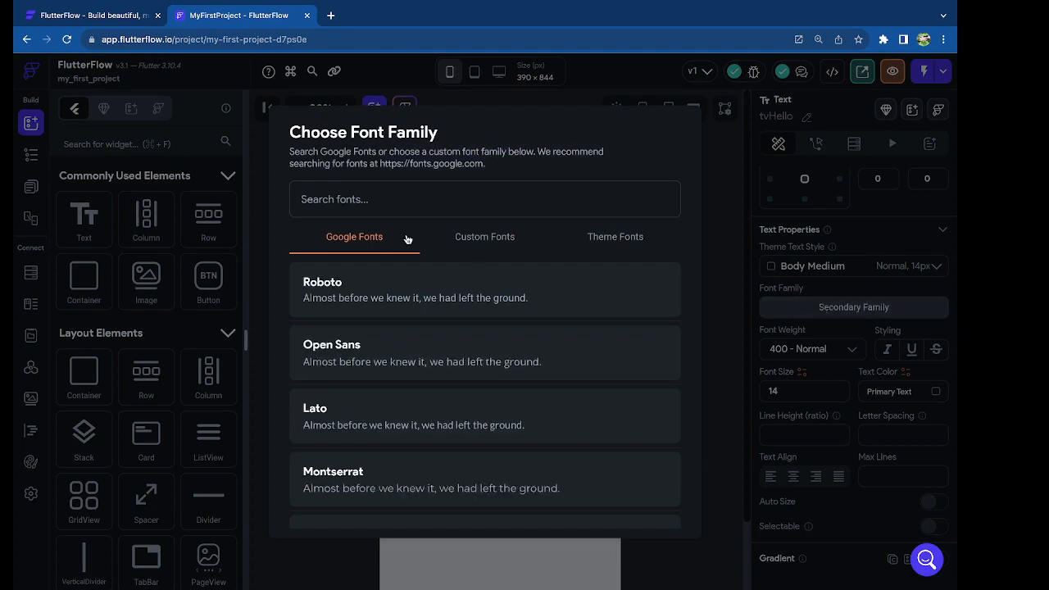
{"action": "scroll", "coordinate": [361, 385], "scroll_direction": "down", "scroll_amount": 3}
{"action": "scroll", "coordinate": [360, 385], "scroll_direction": "up", "scroll_amount": 3}
{"action": "left_click", "coordinate": [738, 289]}
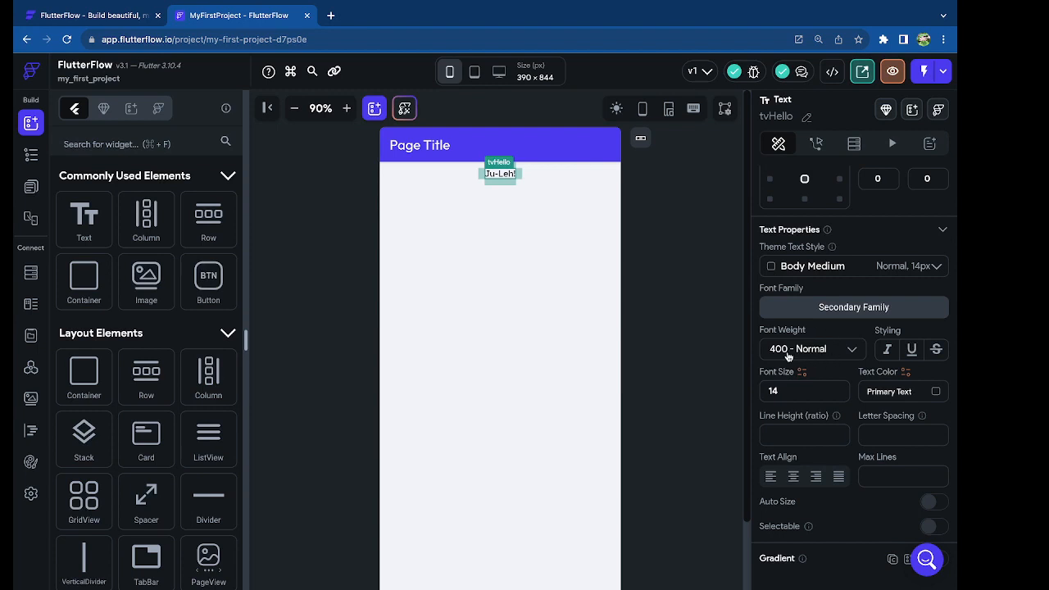
- Try italic and strikethrough styling on tvHello and remove it, and test other text colour hues without applying one
{"action": "left_click", "coordinate": [888, 351]}
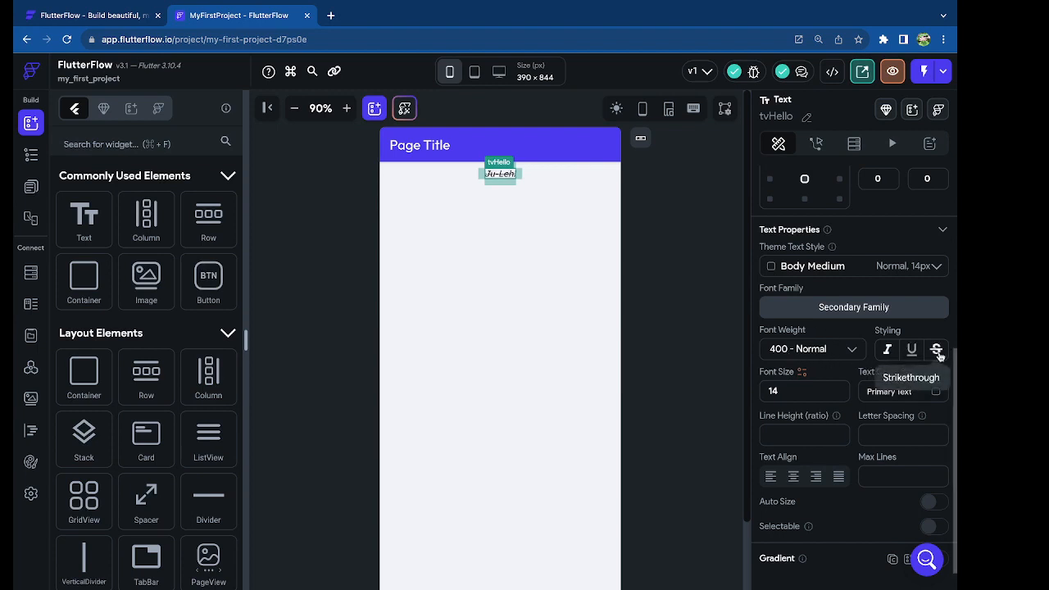
{"action": "left_click", "coordinate": [893, 353]}
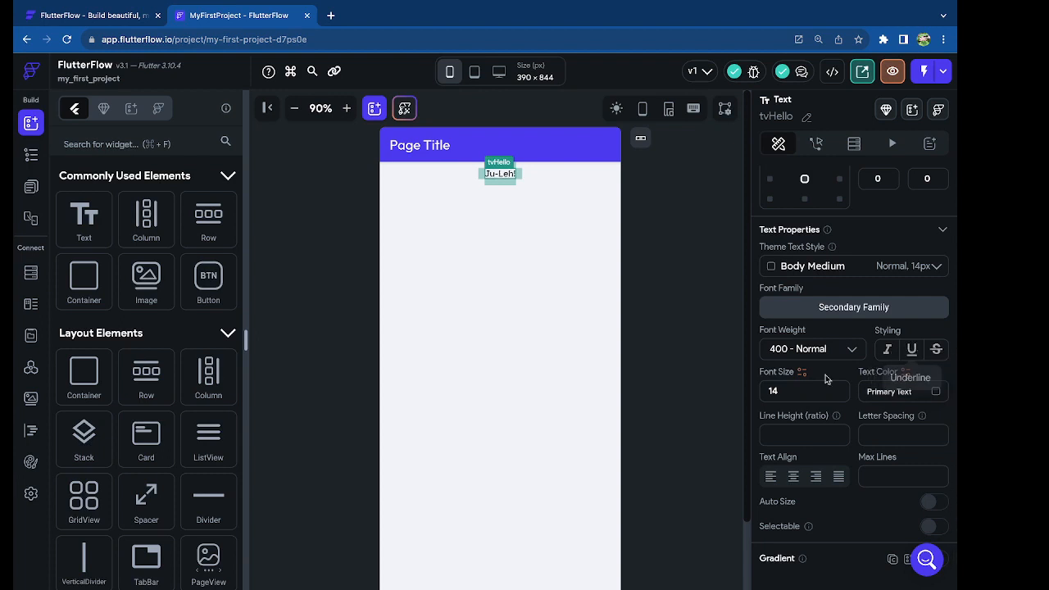
{"action": "left_click", "coordinate": [936, 393]}
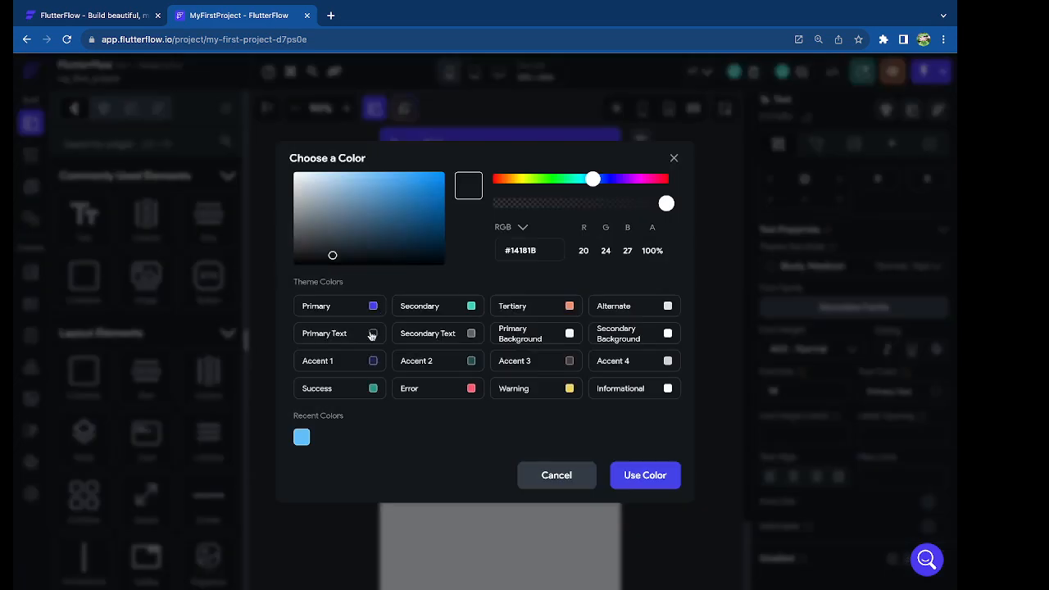
{"action": "left_click", "coordinate": [544, 180]}
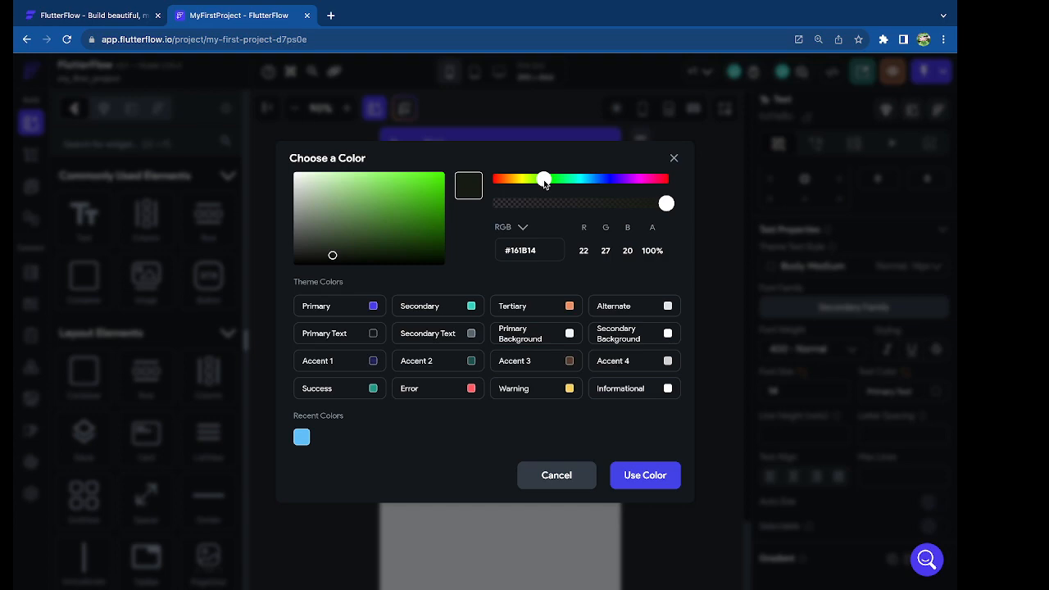
{"action": "left_click", "coordinate": [609, 179]}
{"action": "left_click", "coordinate": [555, 482]}
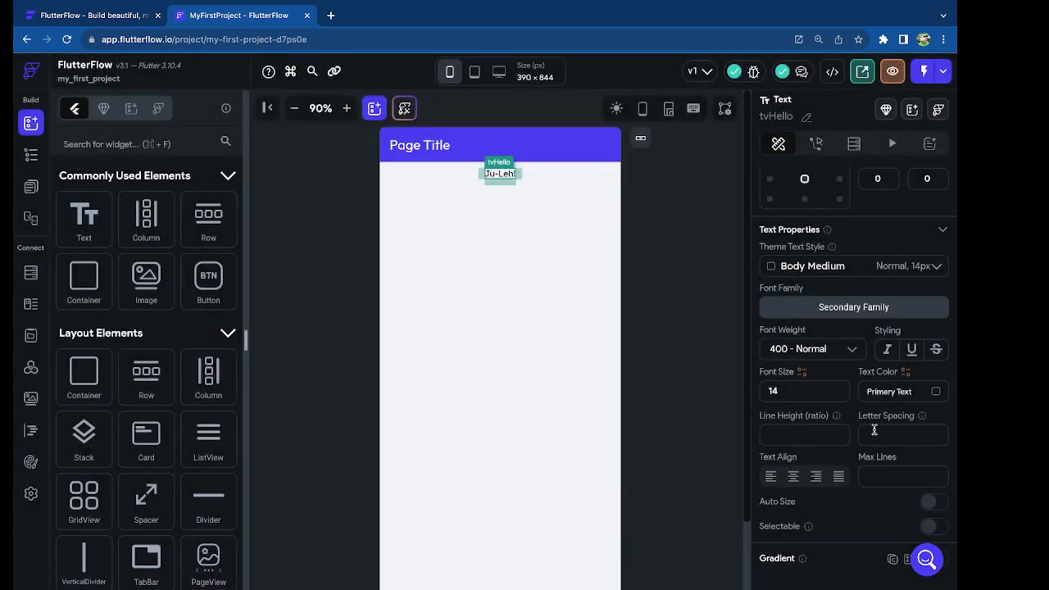
- Examine tvHello's actions, backend query, animations and documentation settings, and return to its properties
{"action": "scroll", "coordinate": [874, 430], "scroll_direction": "down", "scroll_amount": 1}
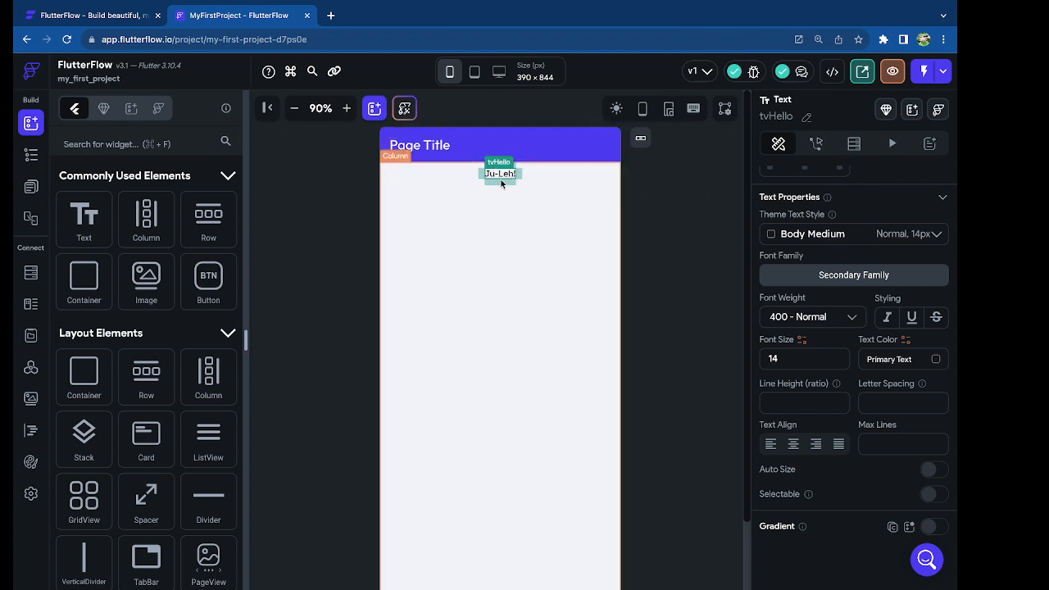
{"action": "scroll", "coordinate": [859, 465], "scroll_direction": "up", "scroll_amount": 5}
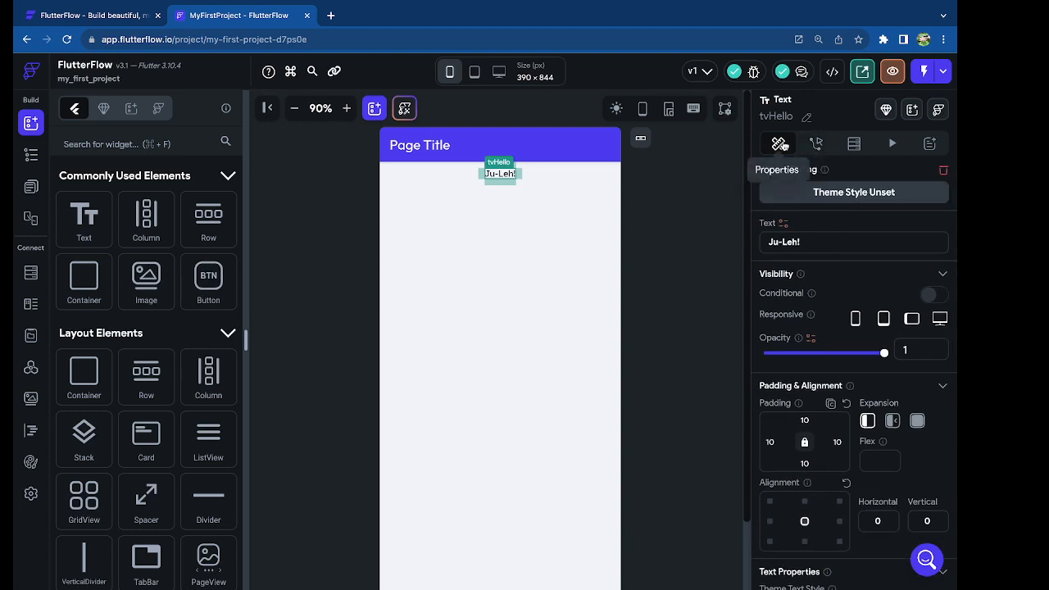
{"action": "left_click", "coordinate": [817, 144]}
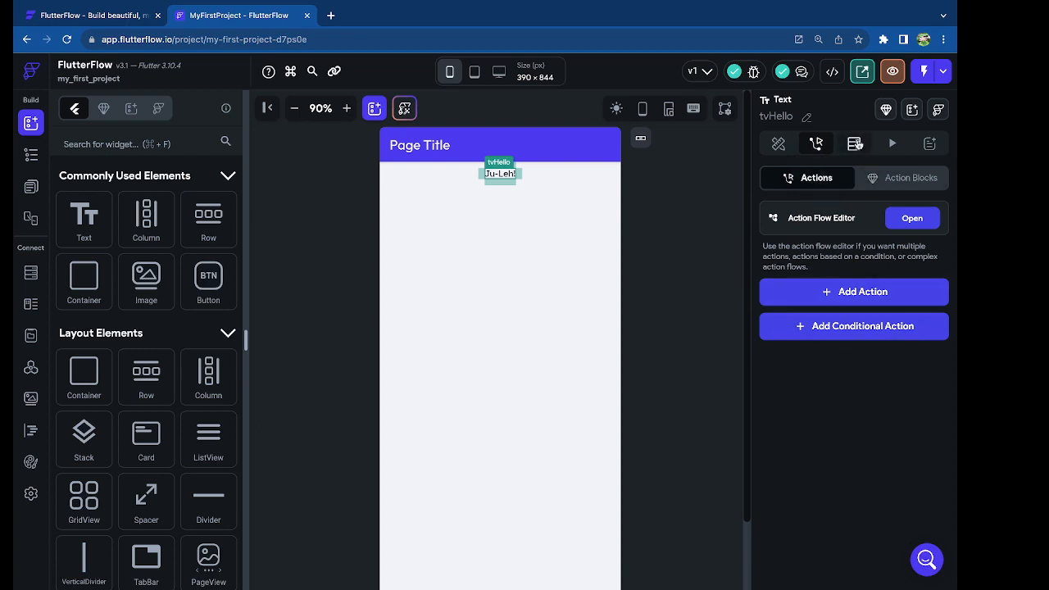
{"action": "left_click", "coordinate": [854, 144]}
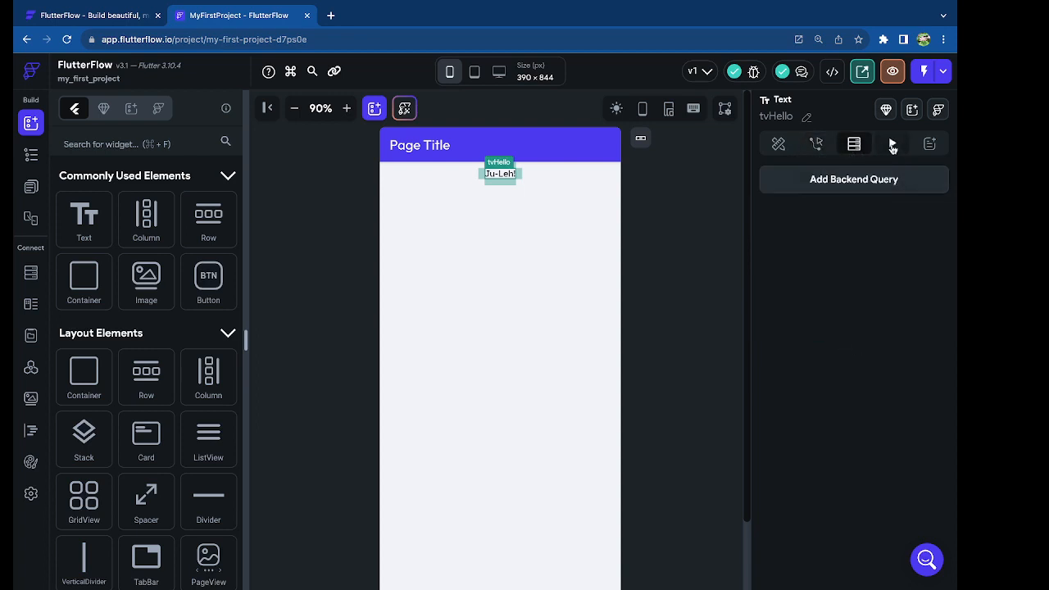
{"action": "left_click", "coordinate": [893, 145]}
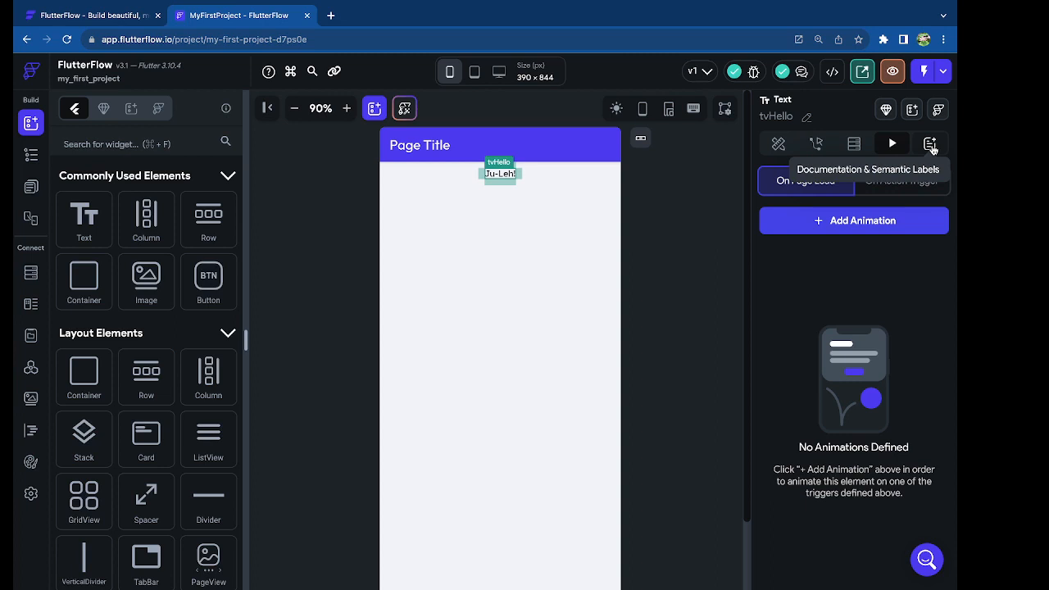
{"action": "left_click", "coordinate": [930, 146]}
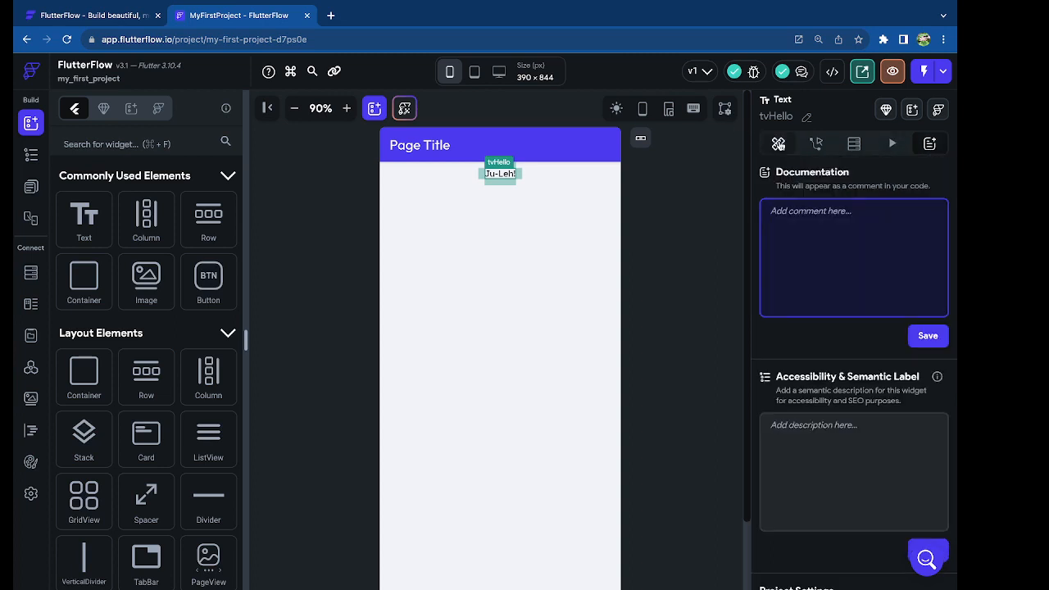
{"action": "left_click", "coordinate": [778, 145]}
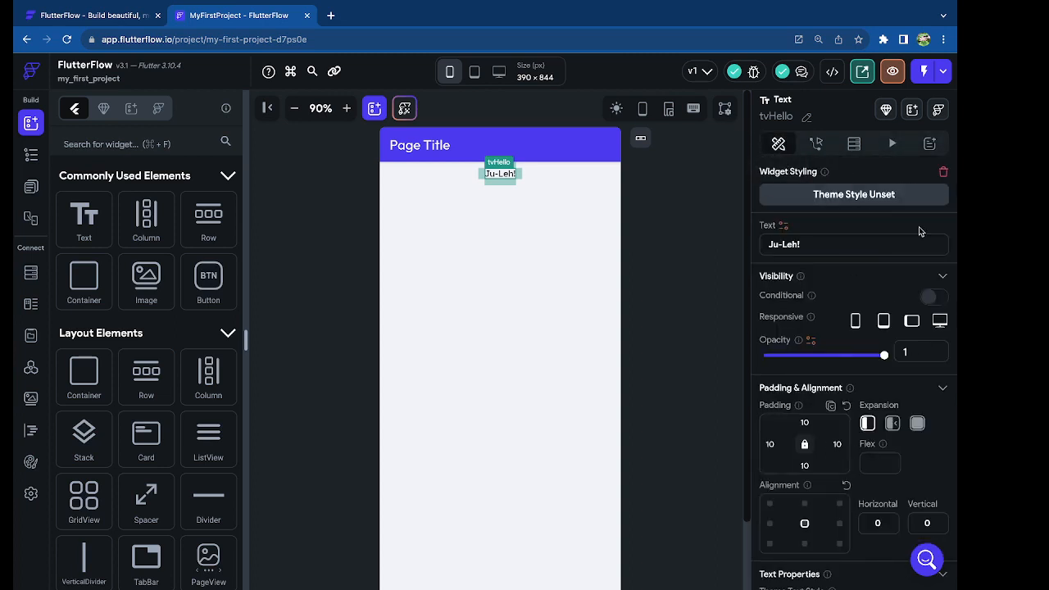